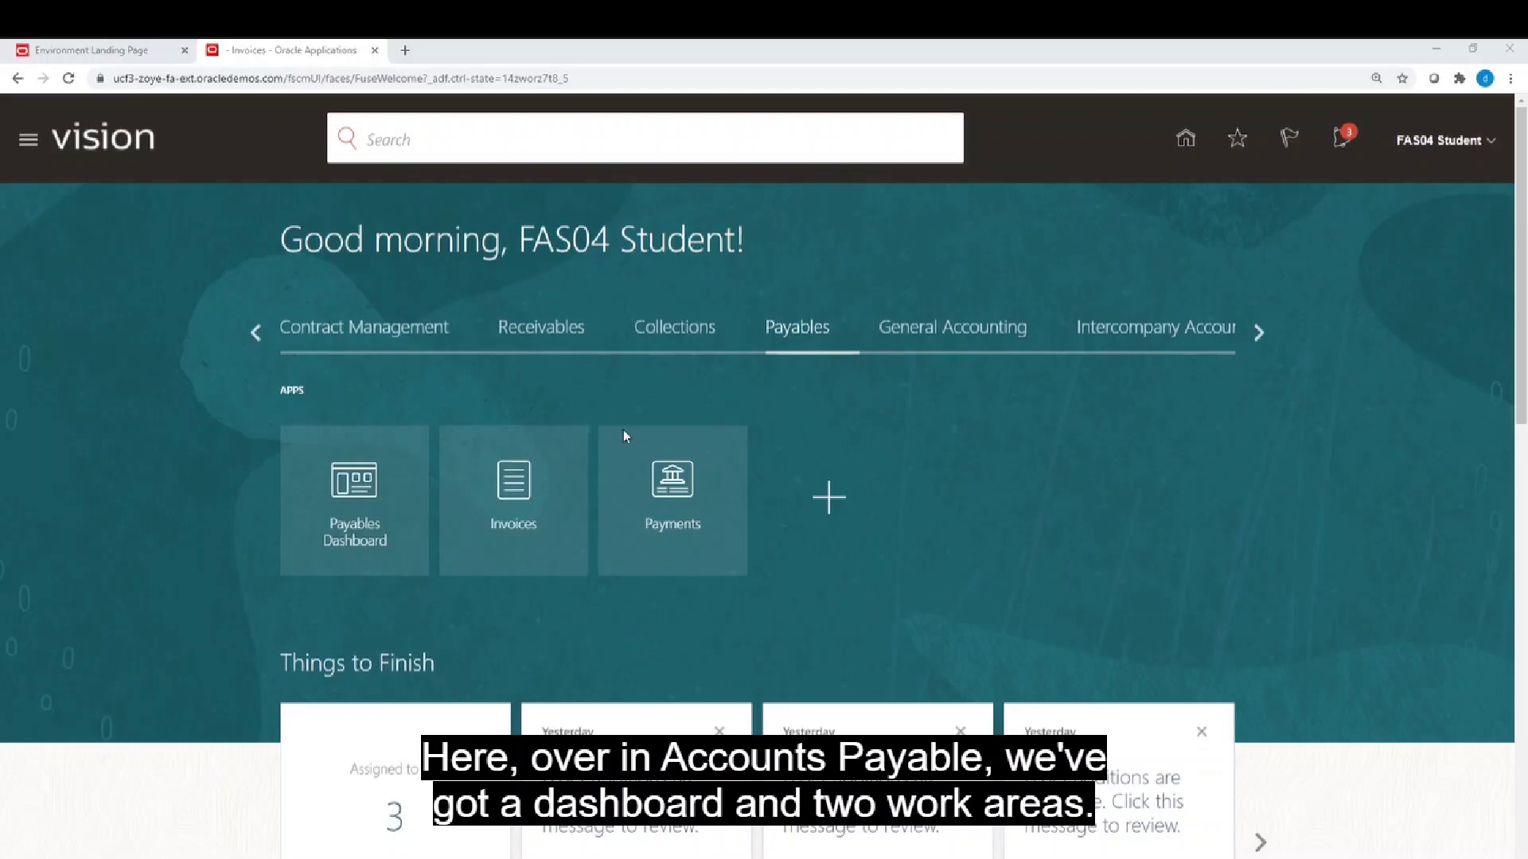
# Step: Open the recent invoice 04_Create two Assets from the Invoices work area and expand its invoice lines
pyautogui.click(519, 501)
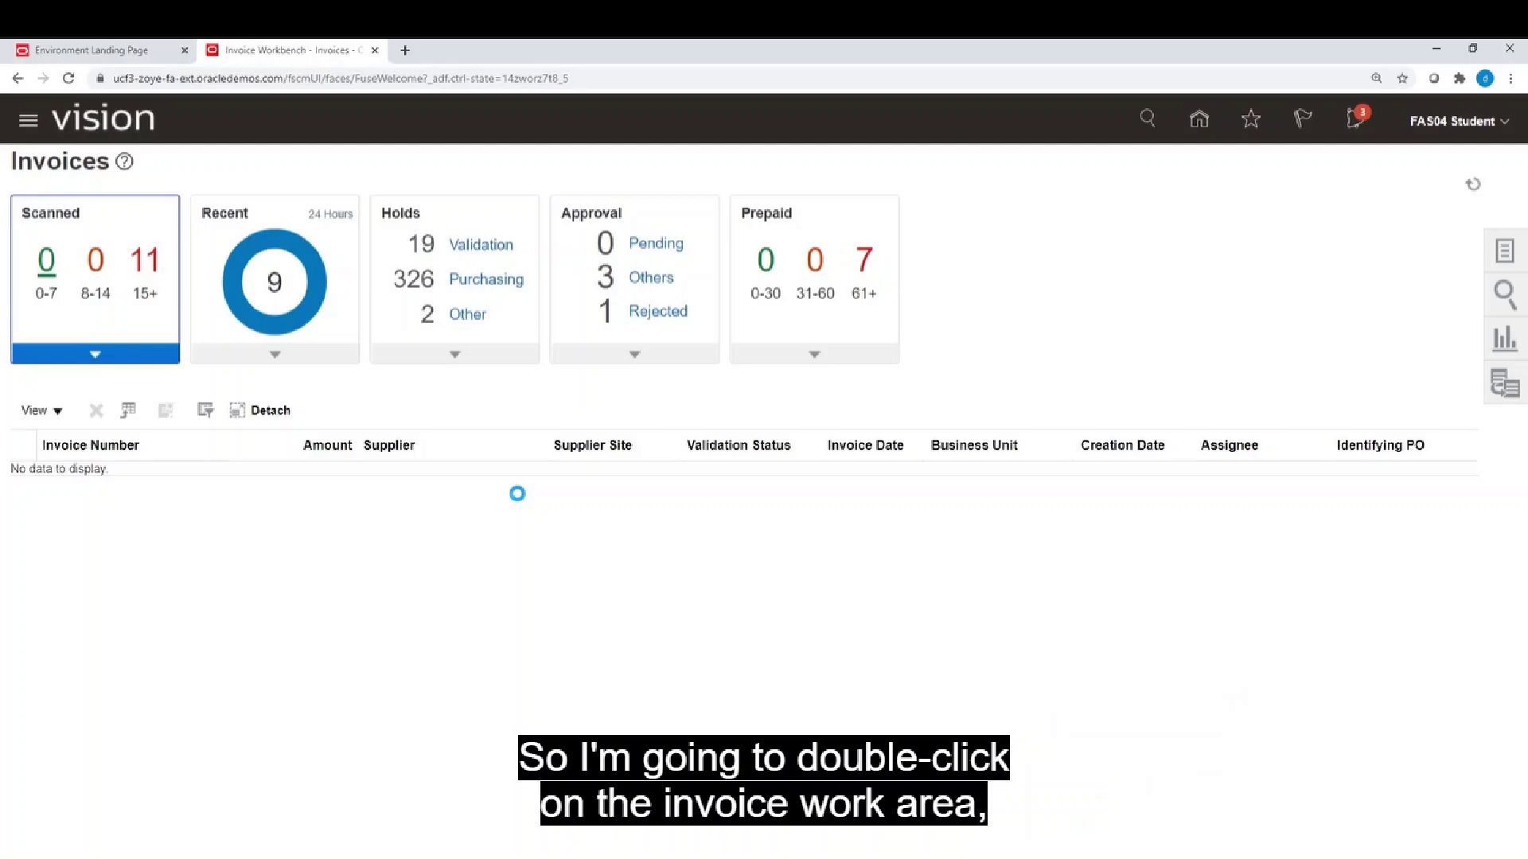
pyautogui.click(256, 330)
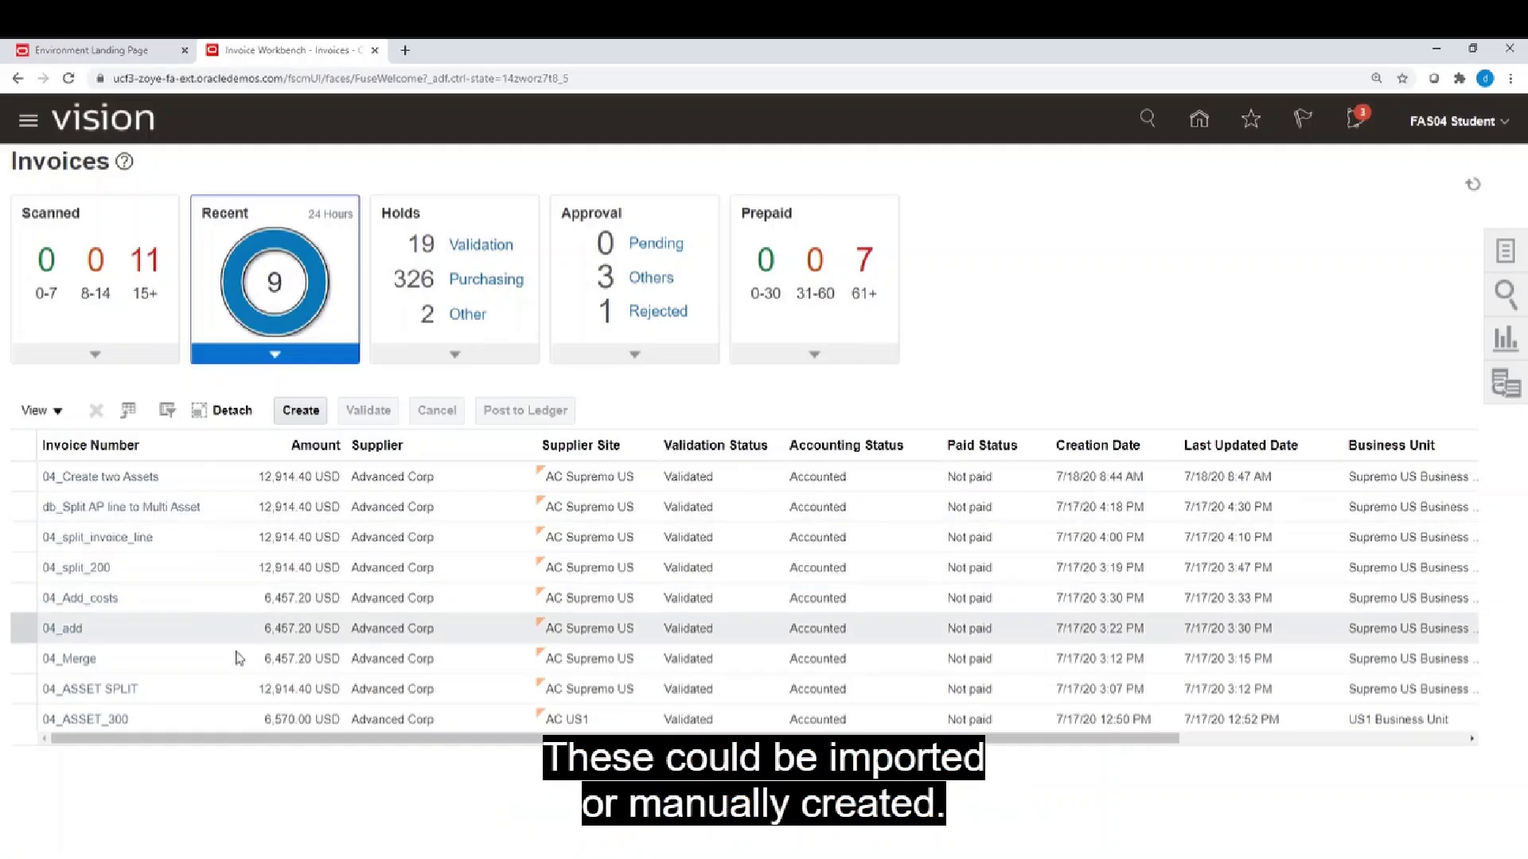
pyautogui.click(141, 475)
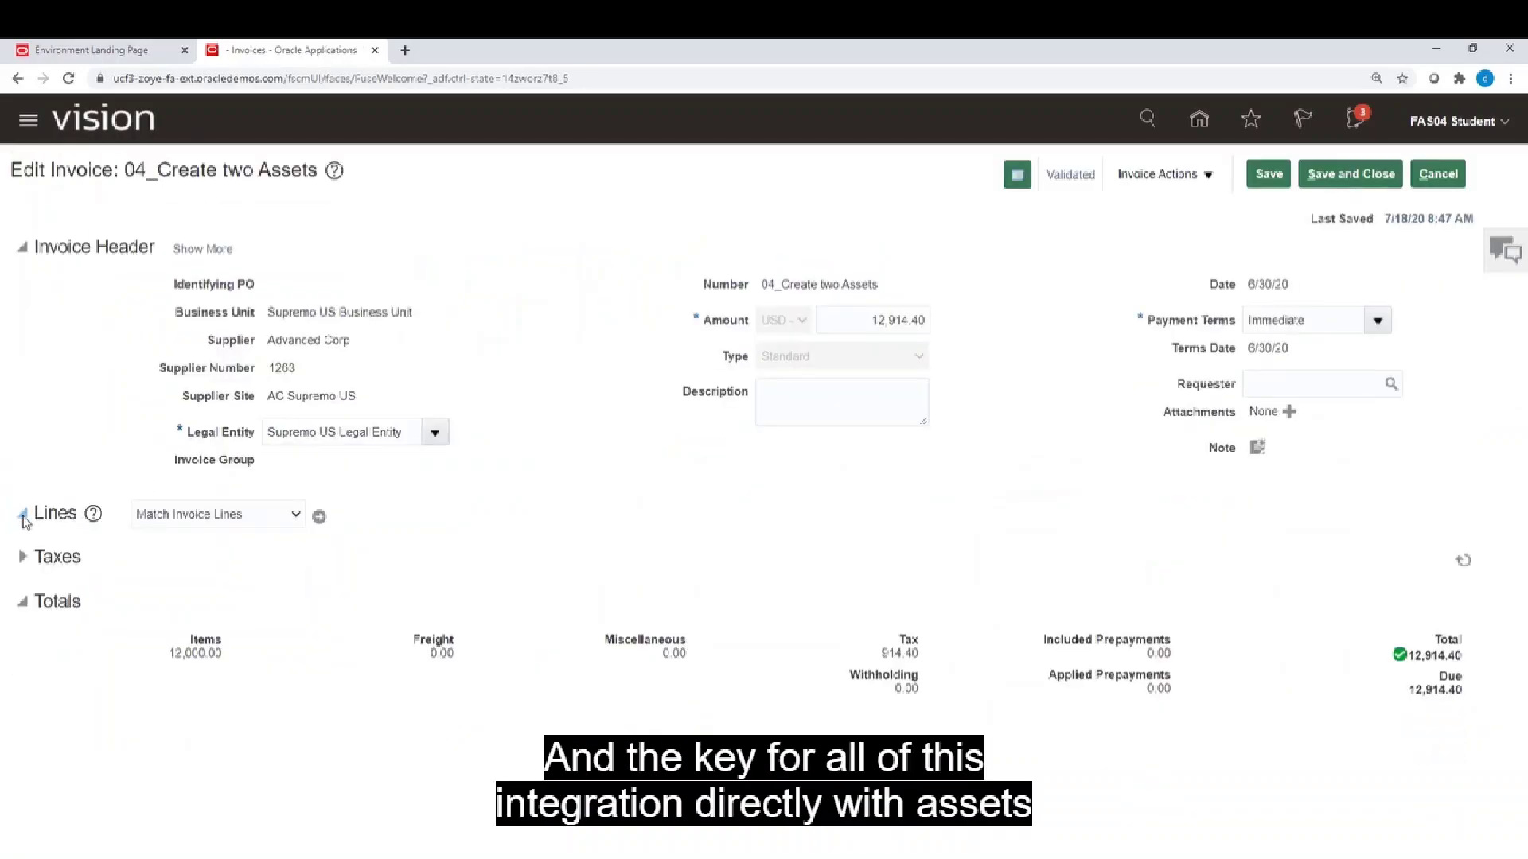
pyautogui.click(24, 515)
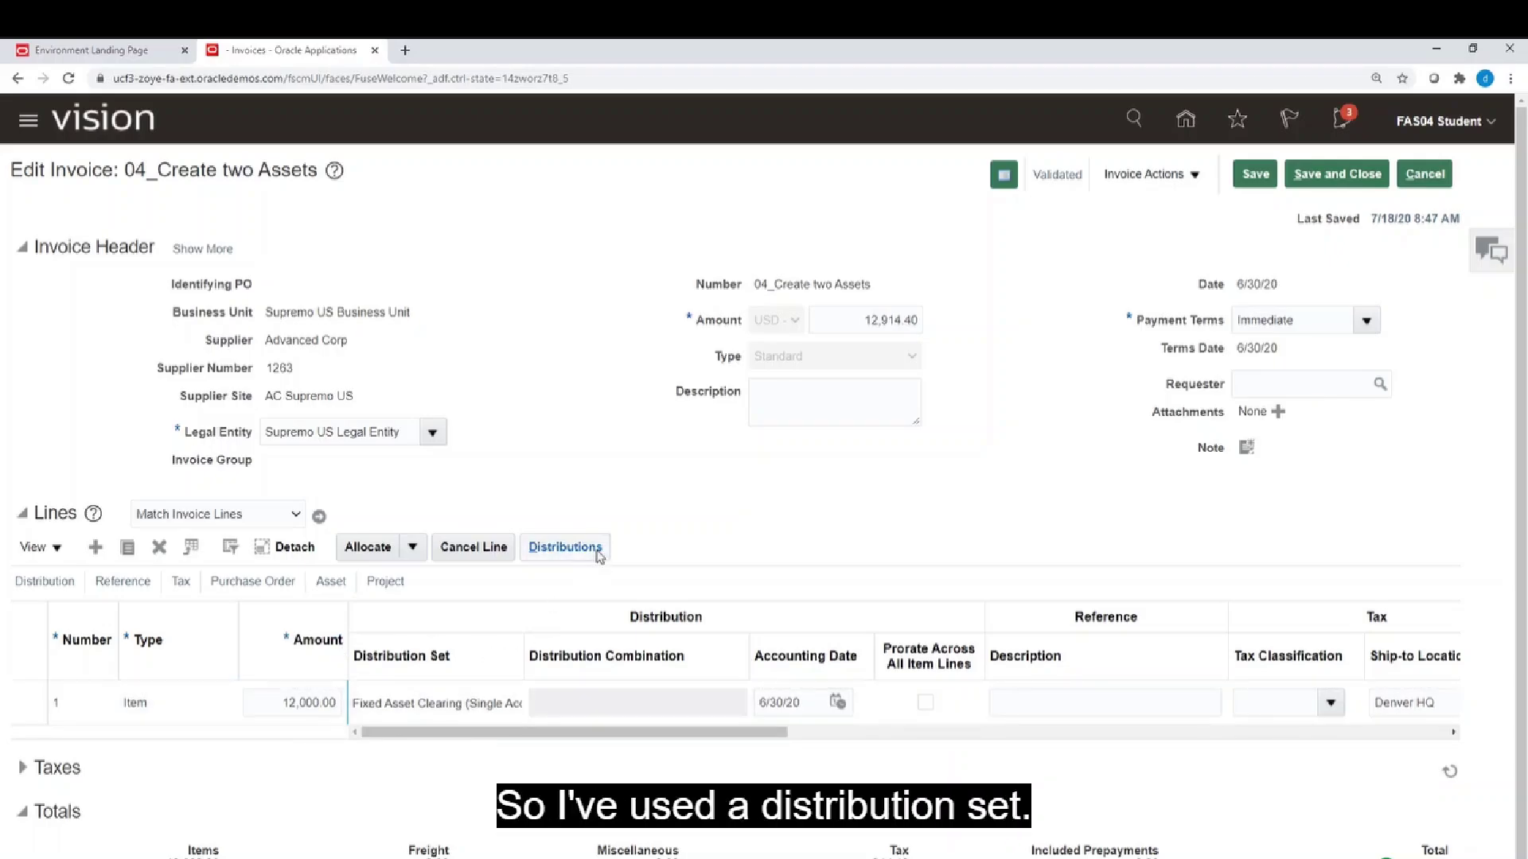
# Step: Review the invoice line's distributions, checking the distribution combination, invoiced quantity and asset book, and close them
pyautogui.click(596, 551)
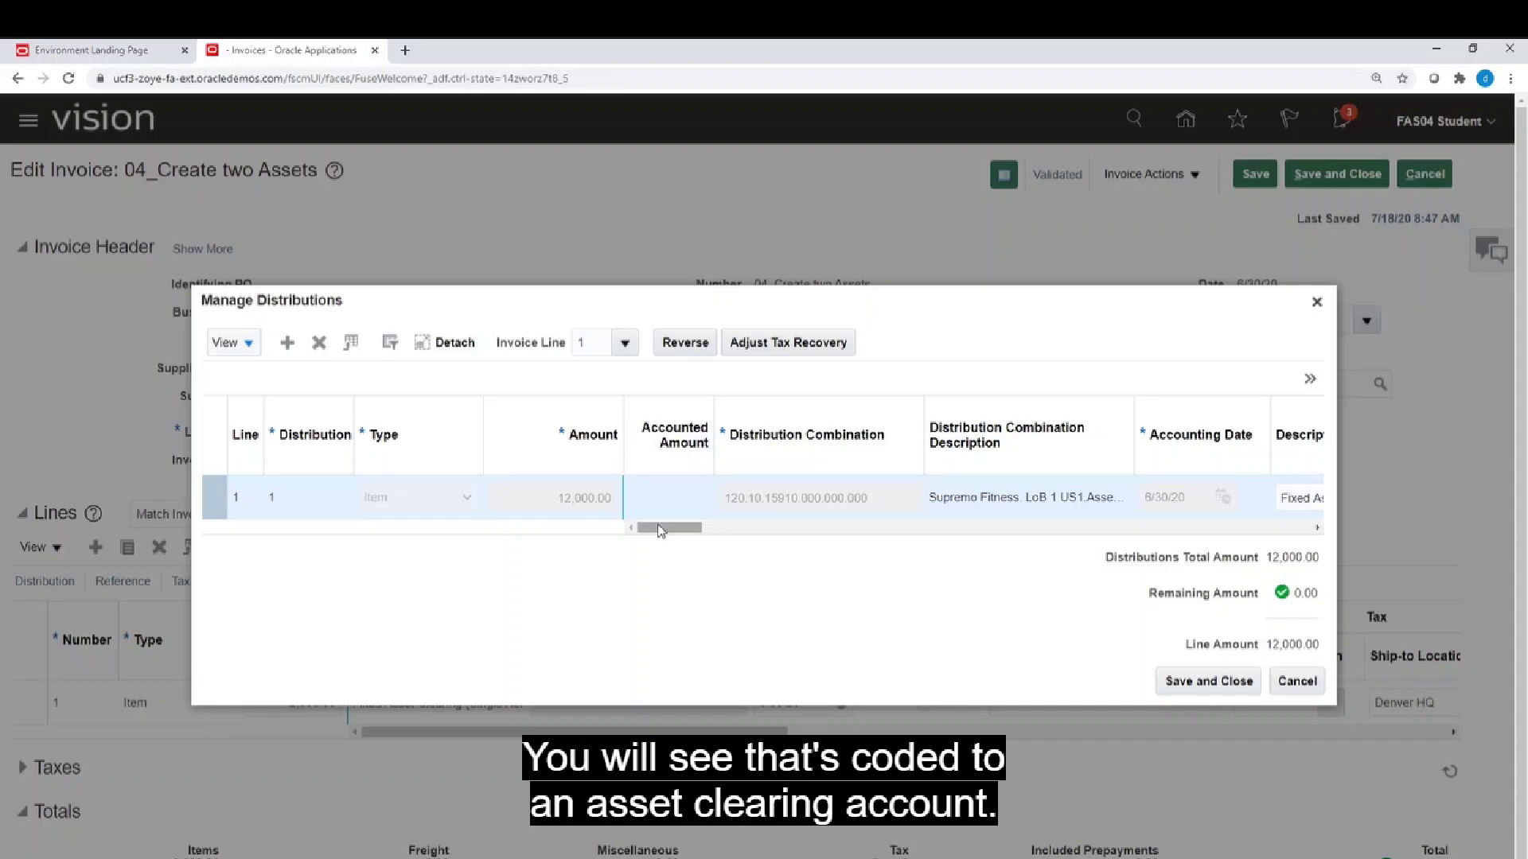
pyautogui.moveTo(659, 531); pyautogui.dragTo(759, 532)
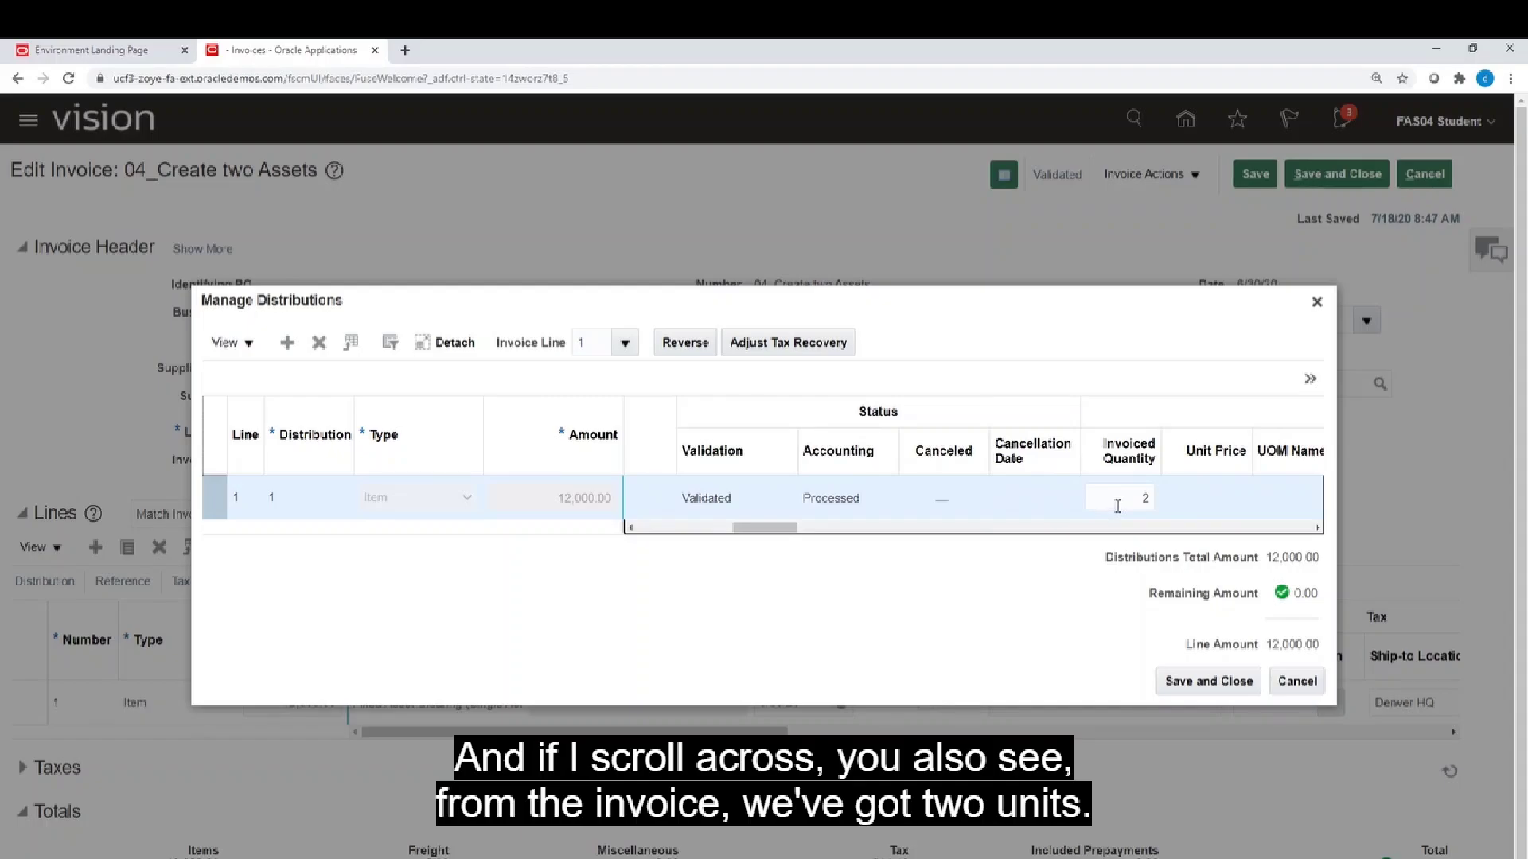
pyautogui.moveTo(782, 532); pyautogui.dragTo(1147, 549)
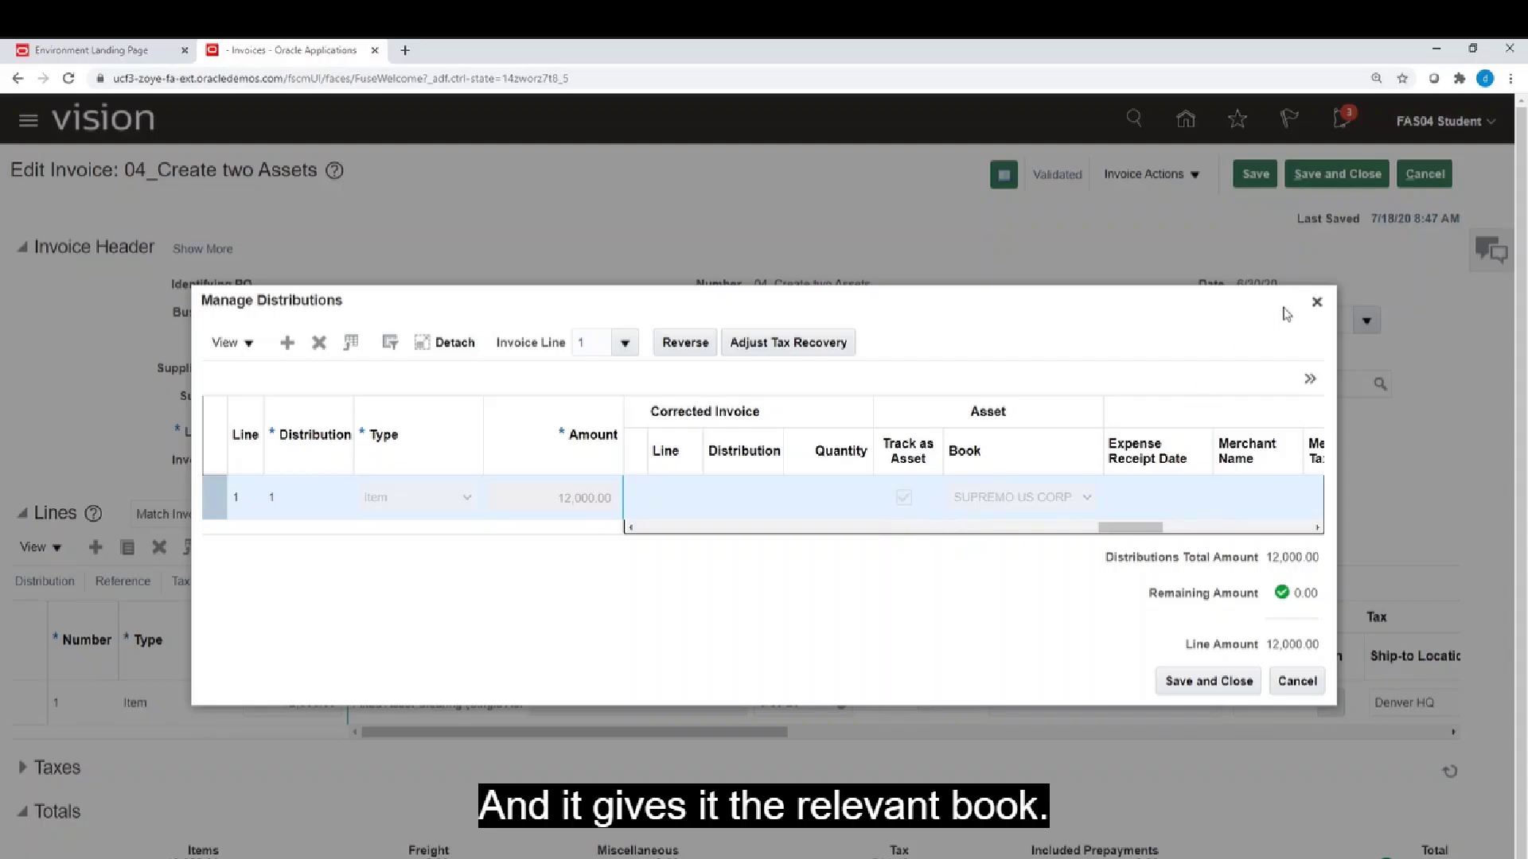
pyautogui.click(1316, 303)
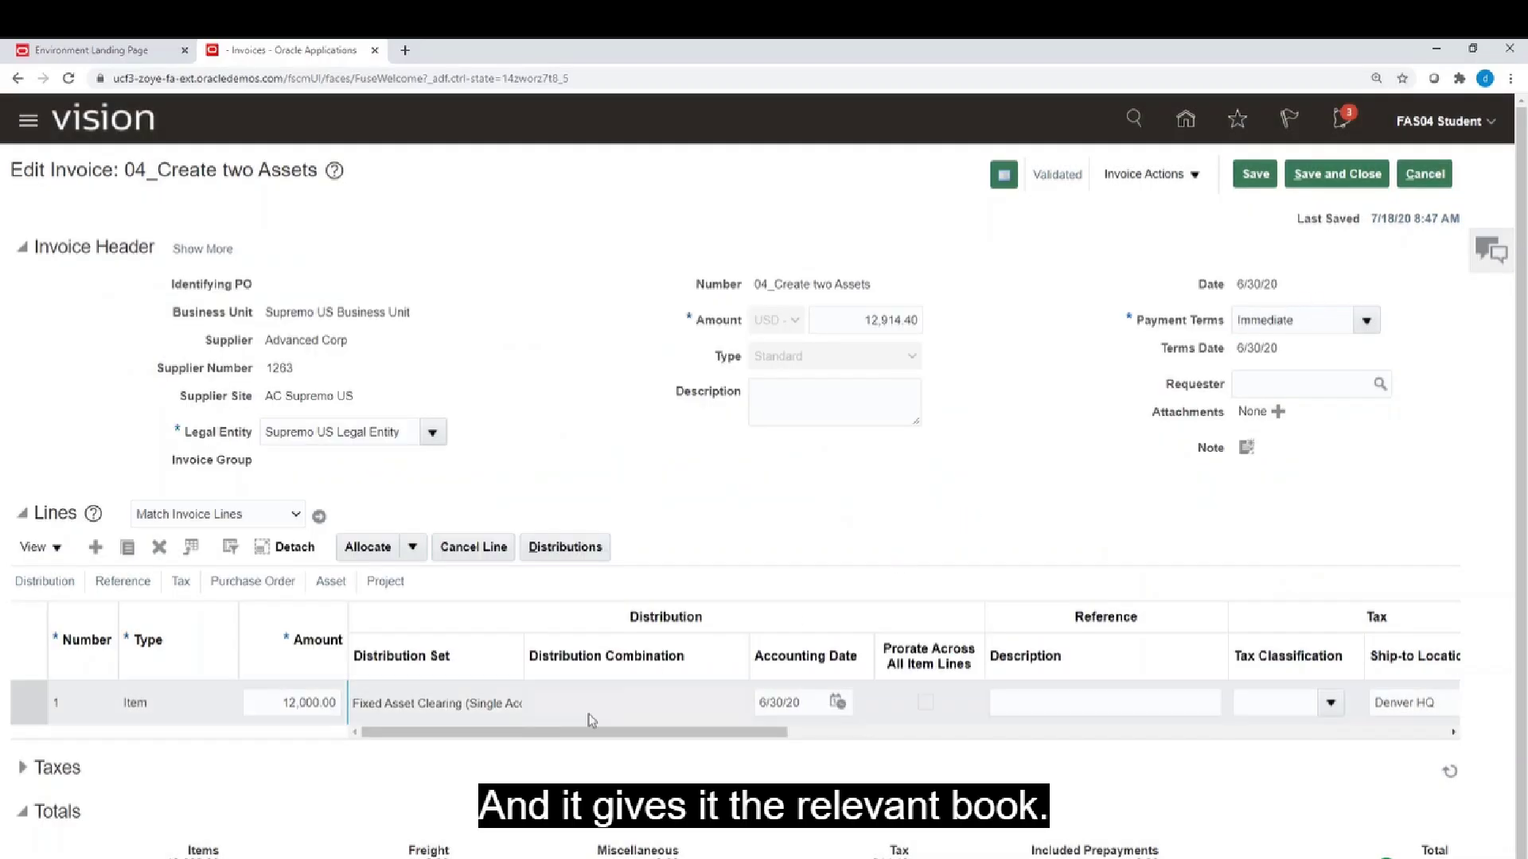
# Step: Enable Track as Asset on invoice line 1, check its asset book and category, and save and close the invoice
pyautogui.click(330, 583)
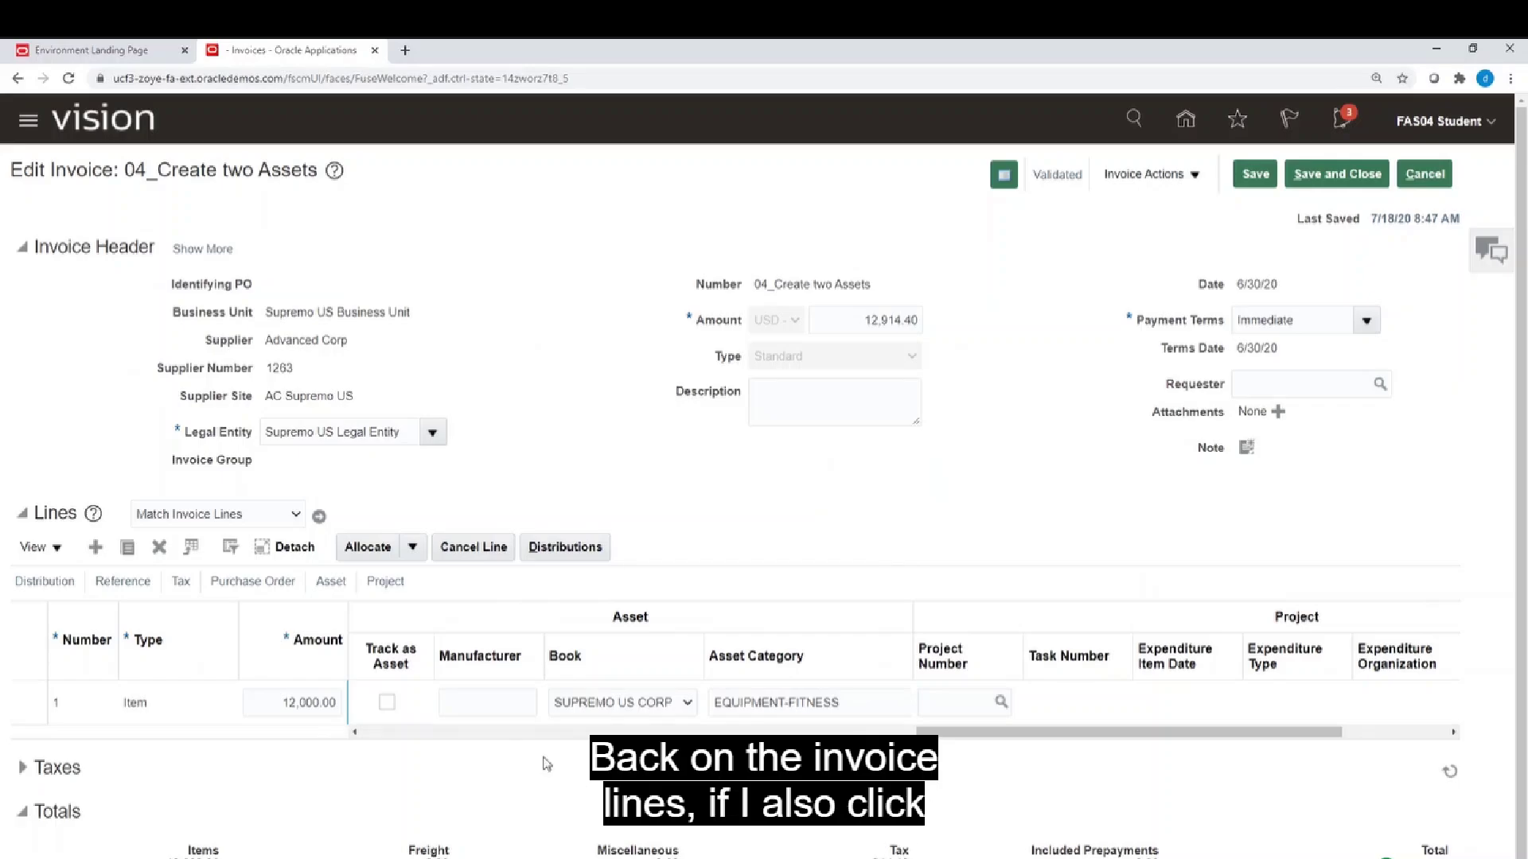
pyautogui.click(386, 706)
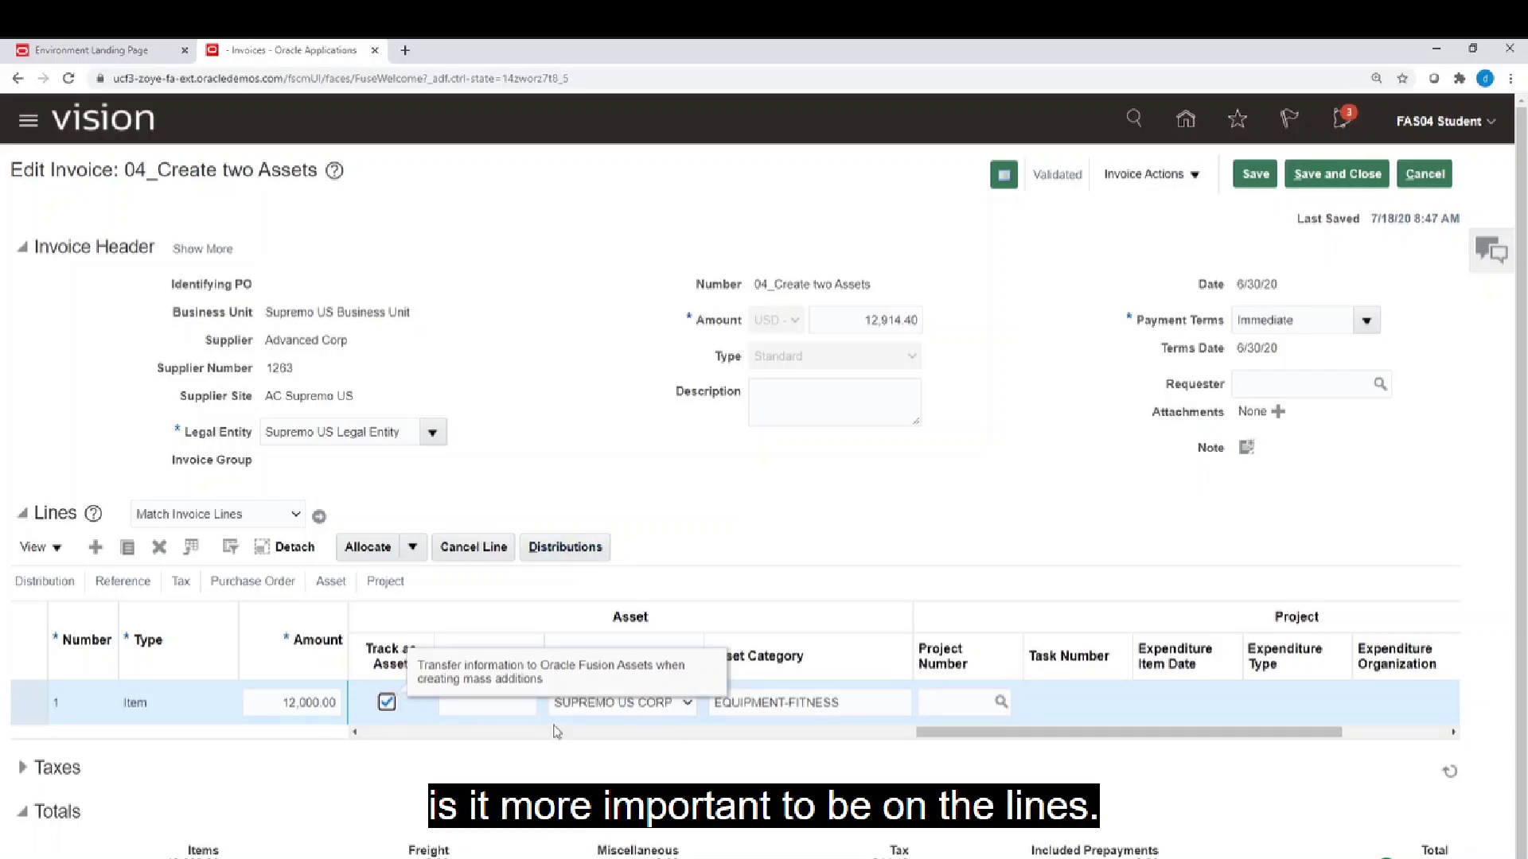
pyautogui.click(652, 714)
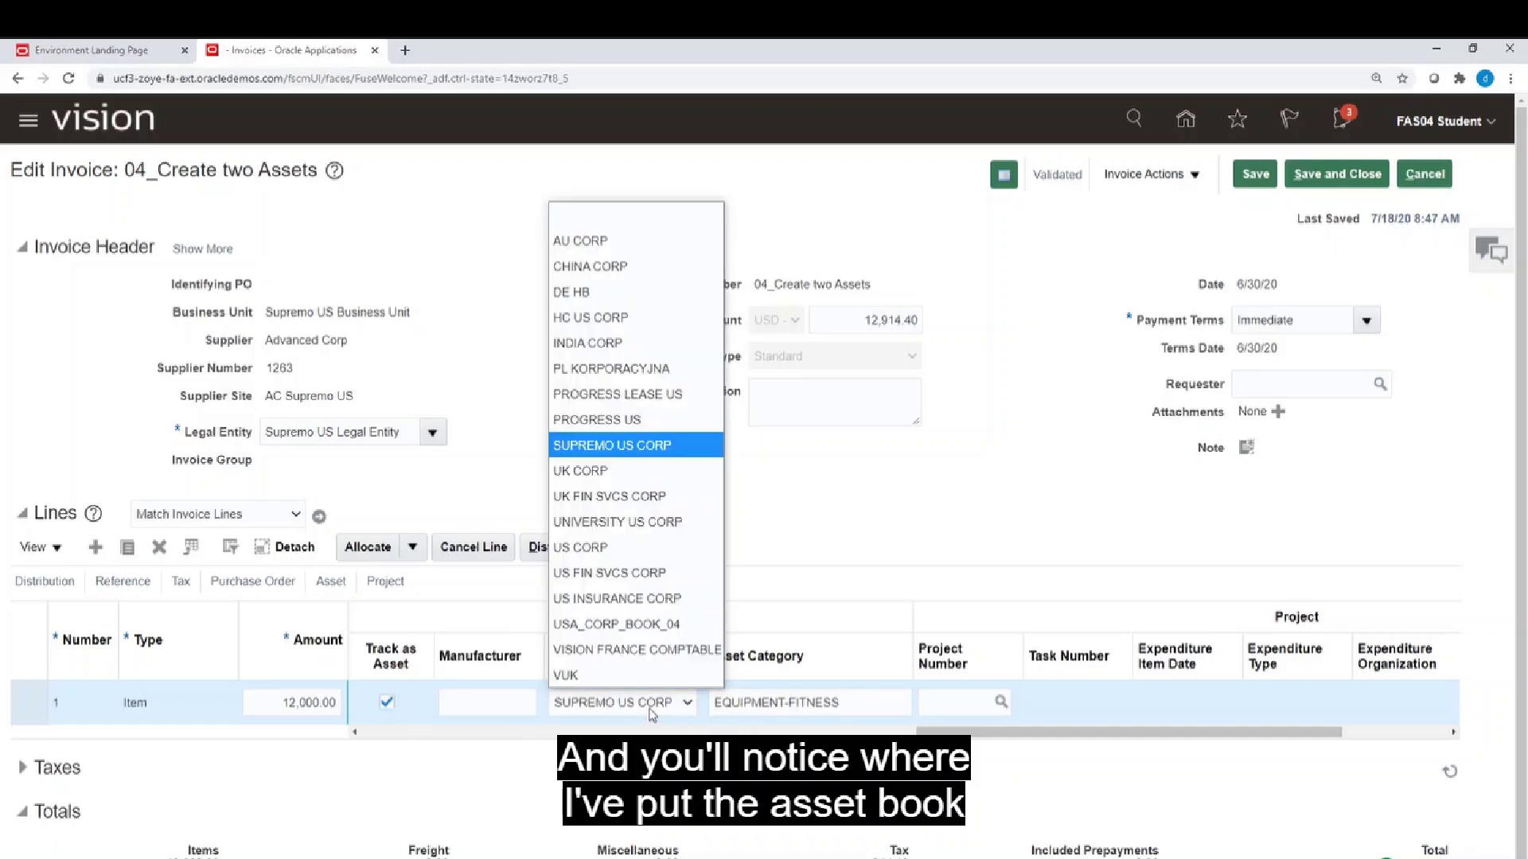
pyautogui.click(879, 707)
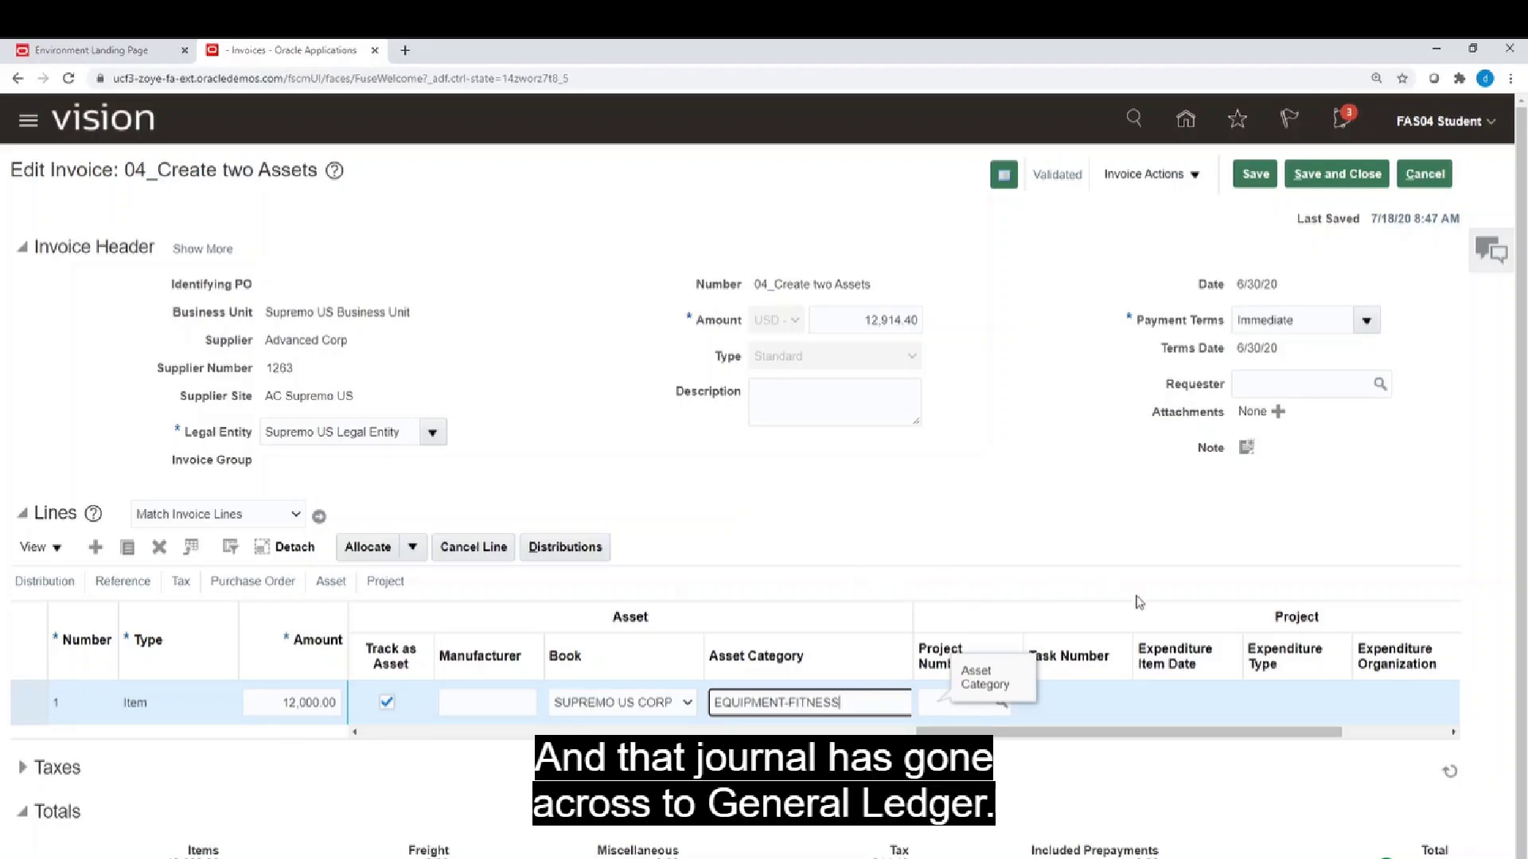
pyautogui.click(1337, 176)
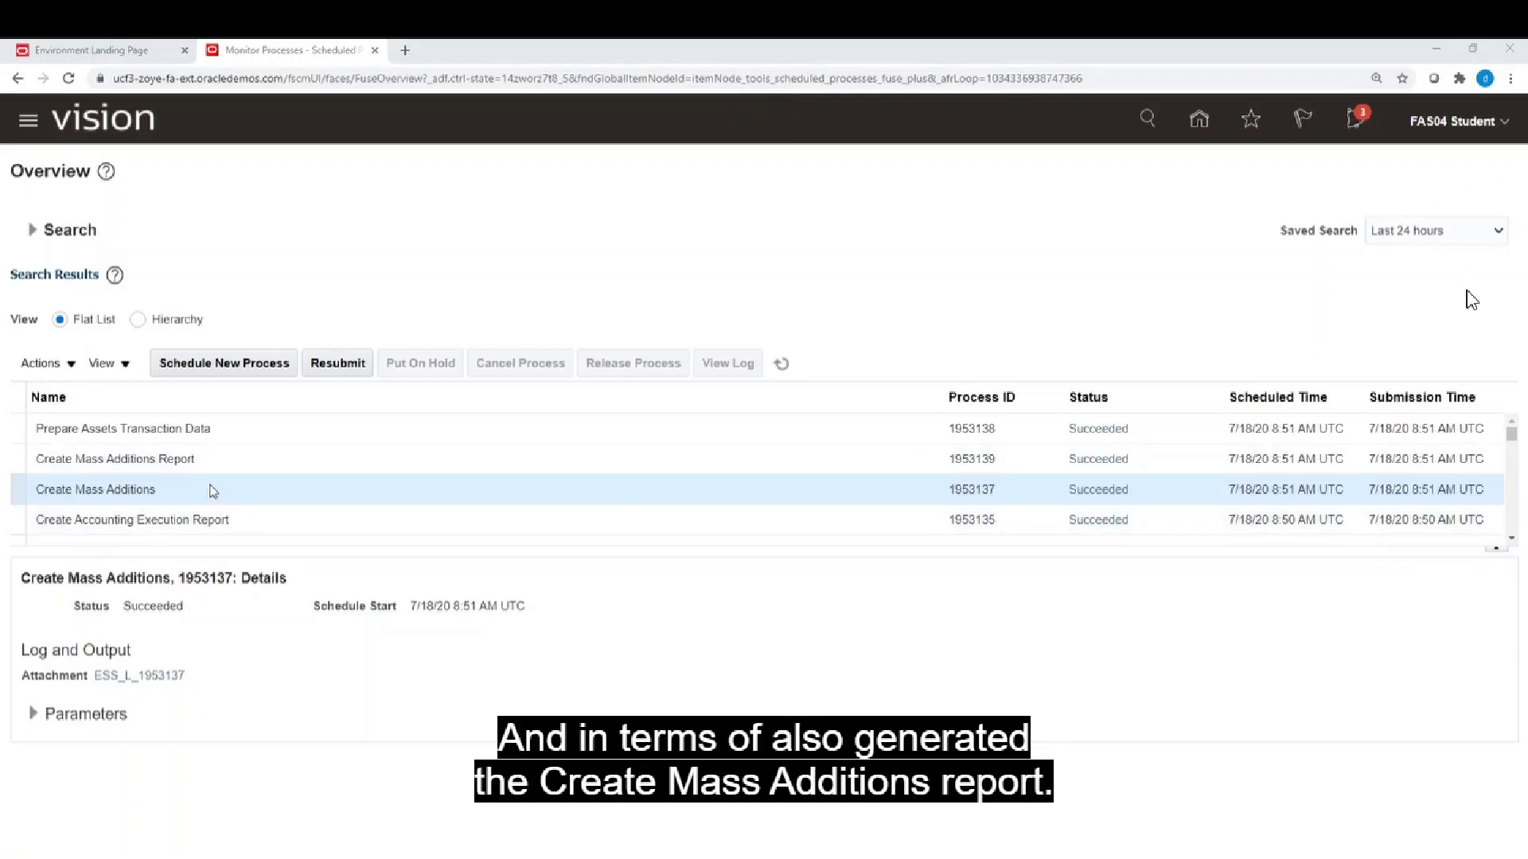
# Step: Republish the completed Create Mass Additions Report and export it as PDF
pyautogui.click(218, 462)
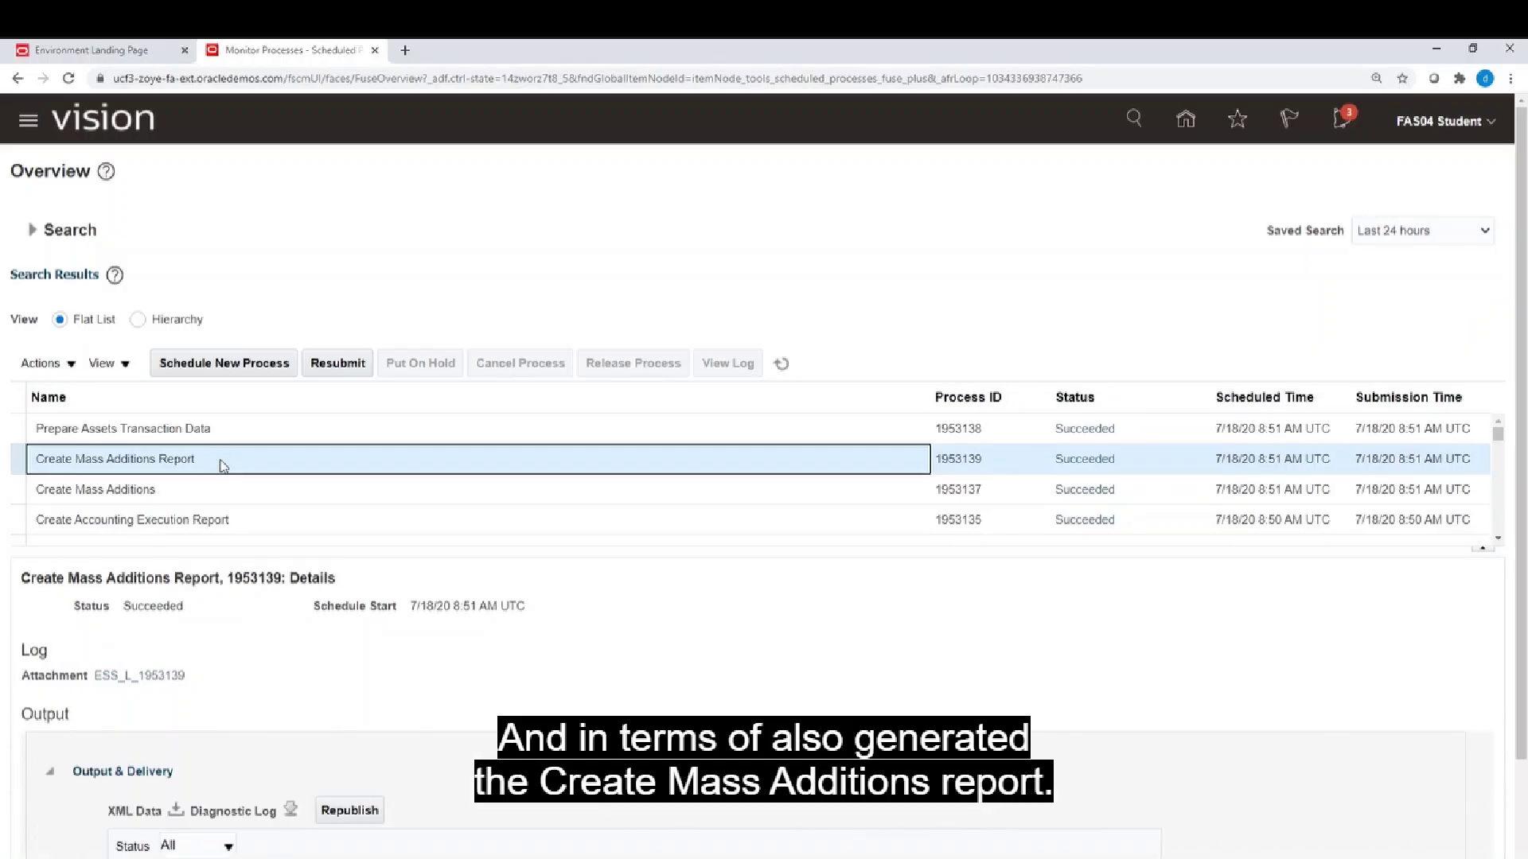
pyautogui.click(338, 820)
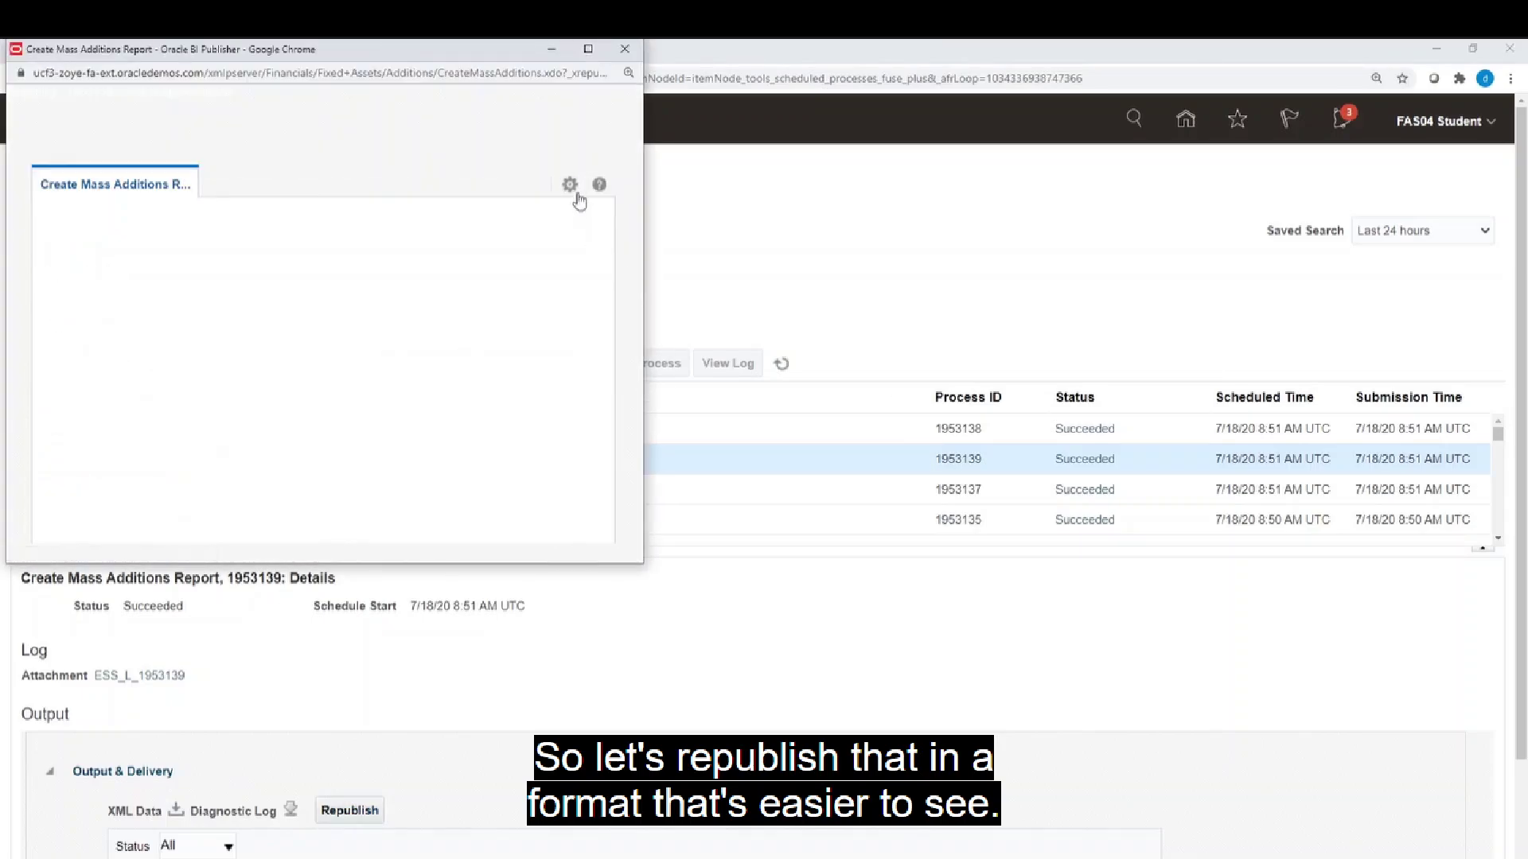
pyautogui.click(569, 186)
pyautogui.moveTo(573, 208)
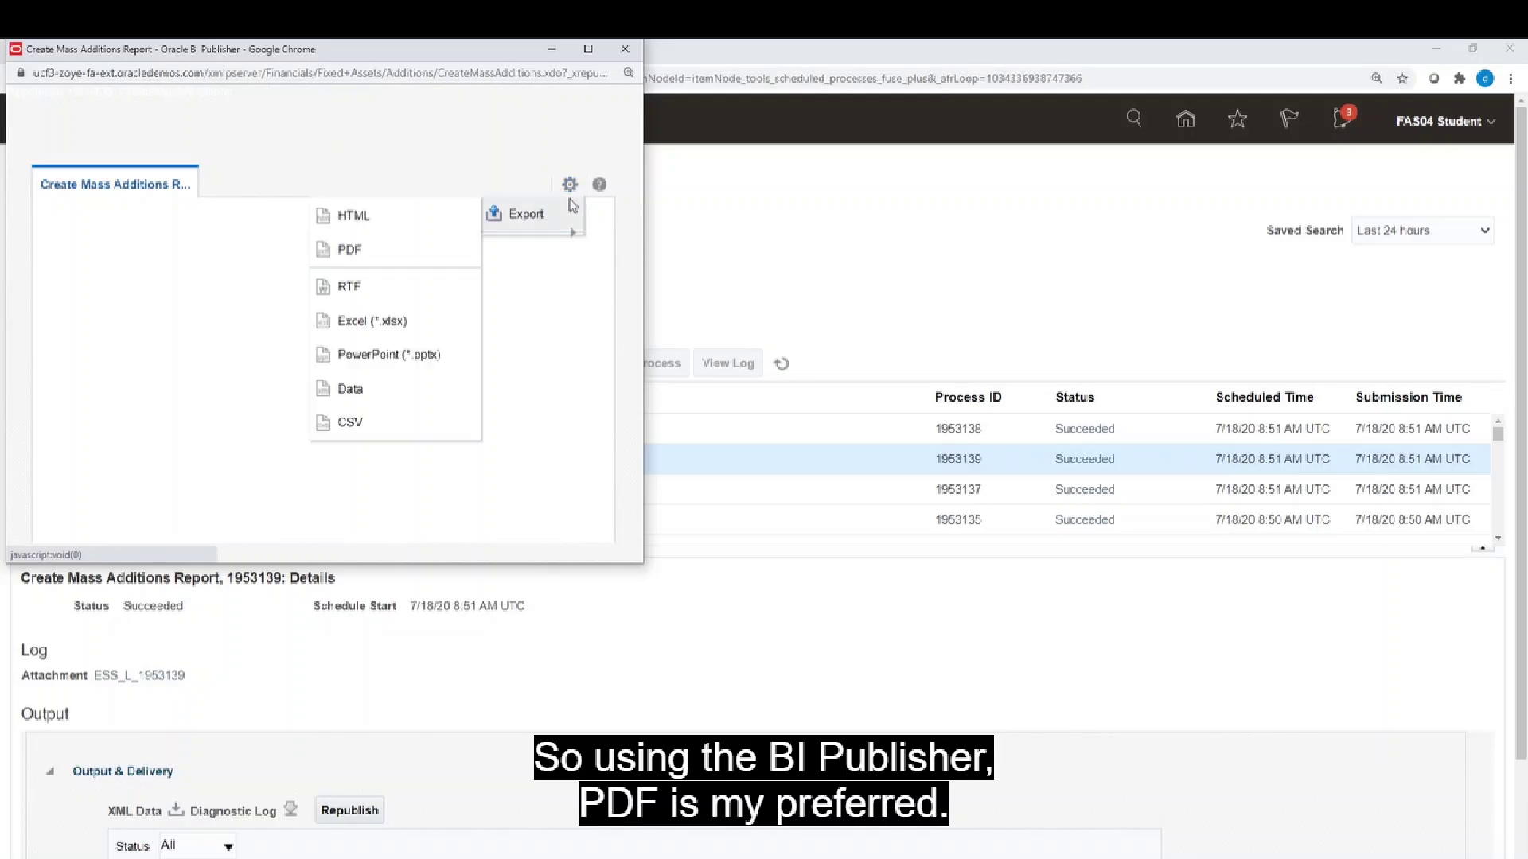
pyautogui.click(400, 251)
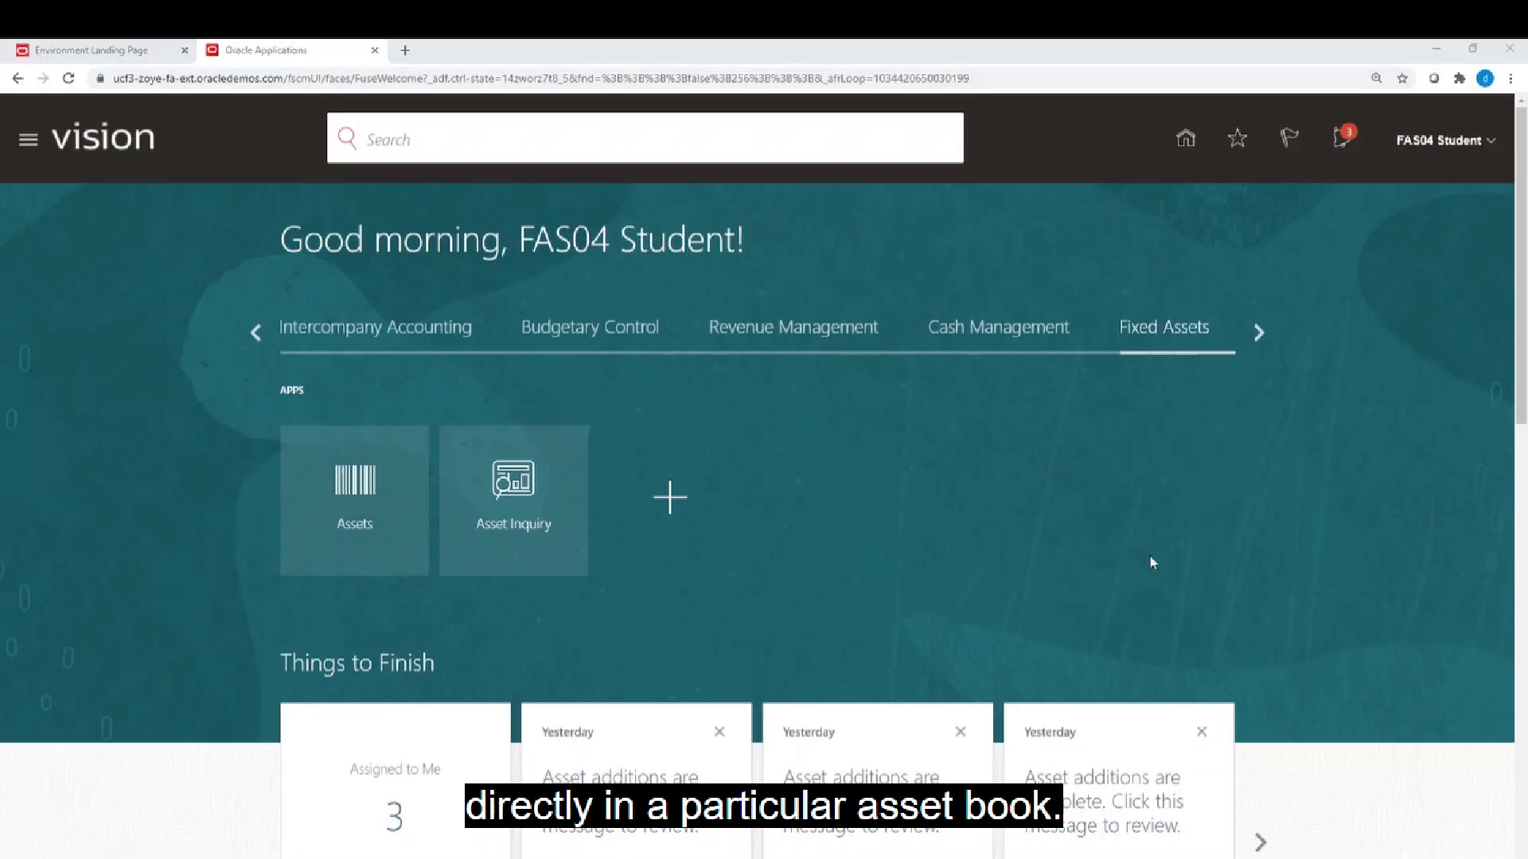
# Step: Open the Fixed Asset Clearing source line from the incomplete additions in the Assets work area, checking its warning about missing information
pyautogui.click(372, 517)
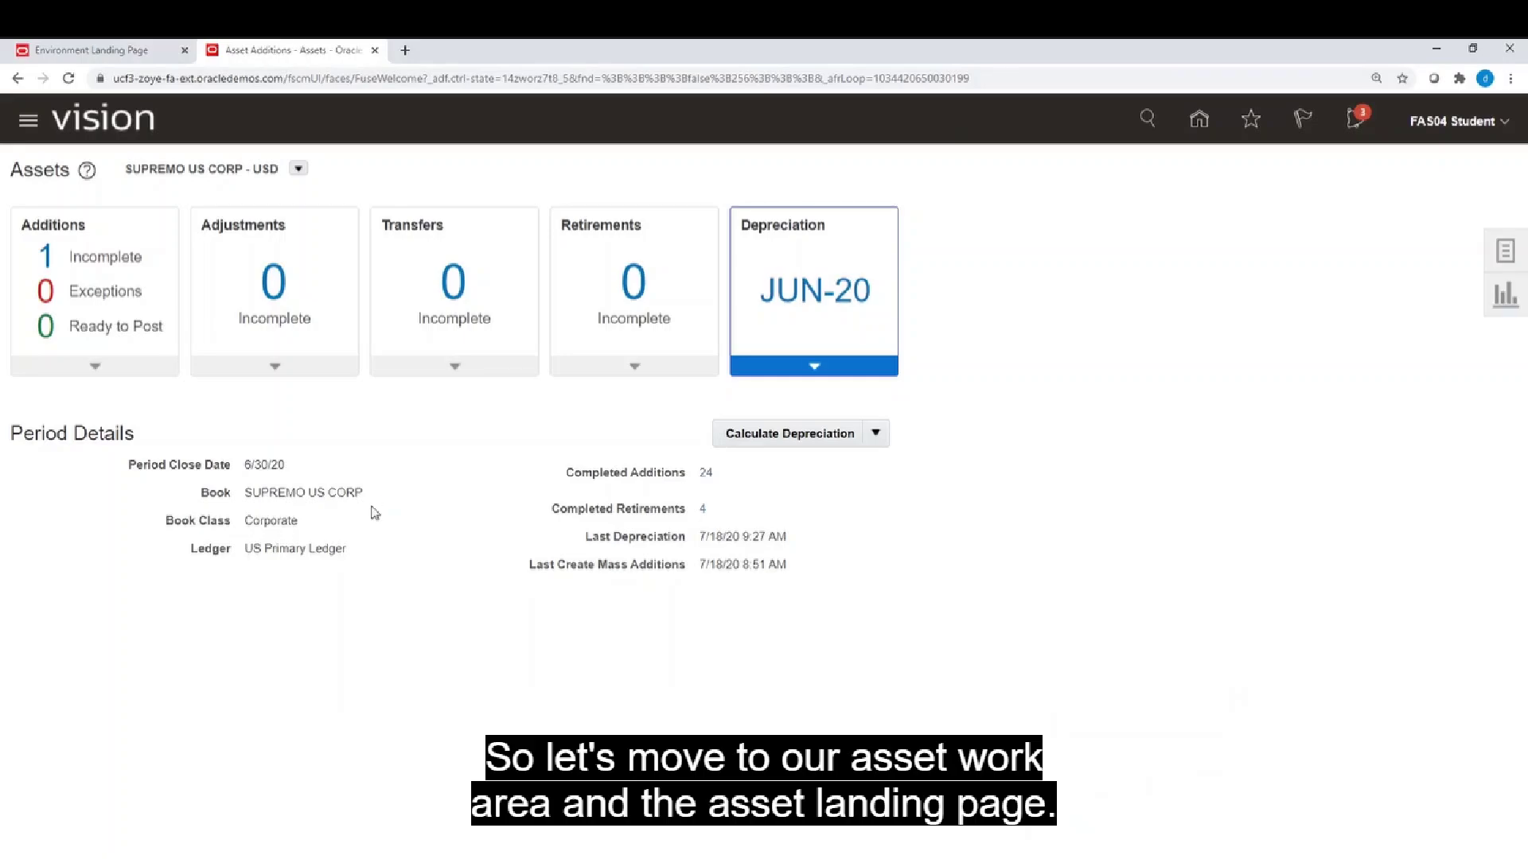
pyautogui.click(101, 257)
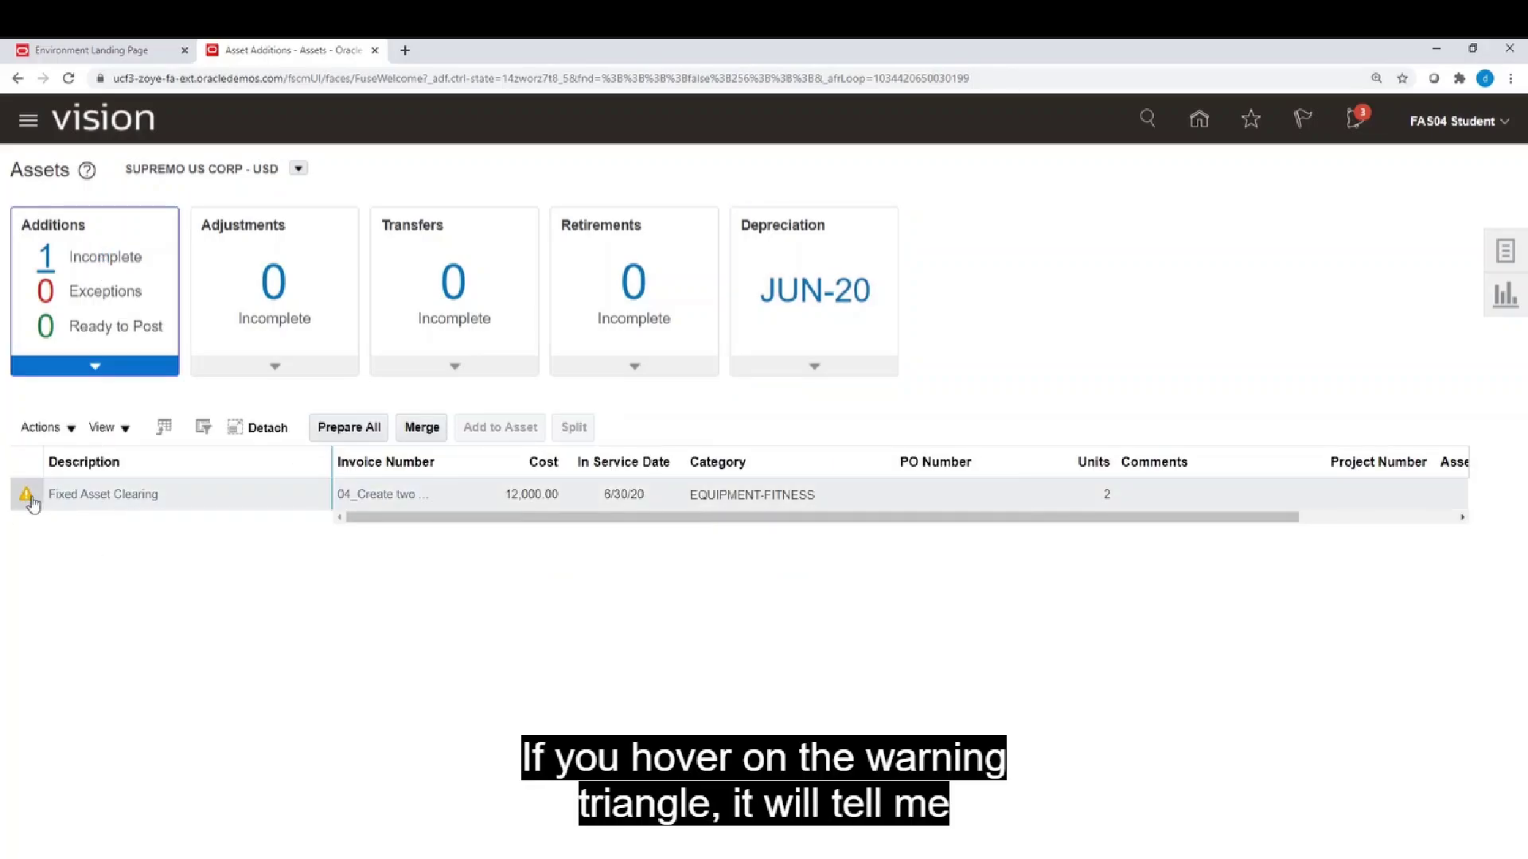
pyautogui.moveTo(29, 502)
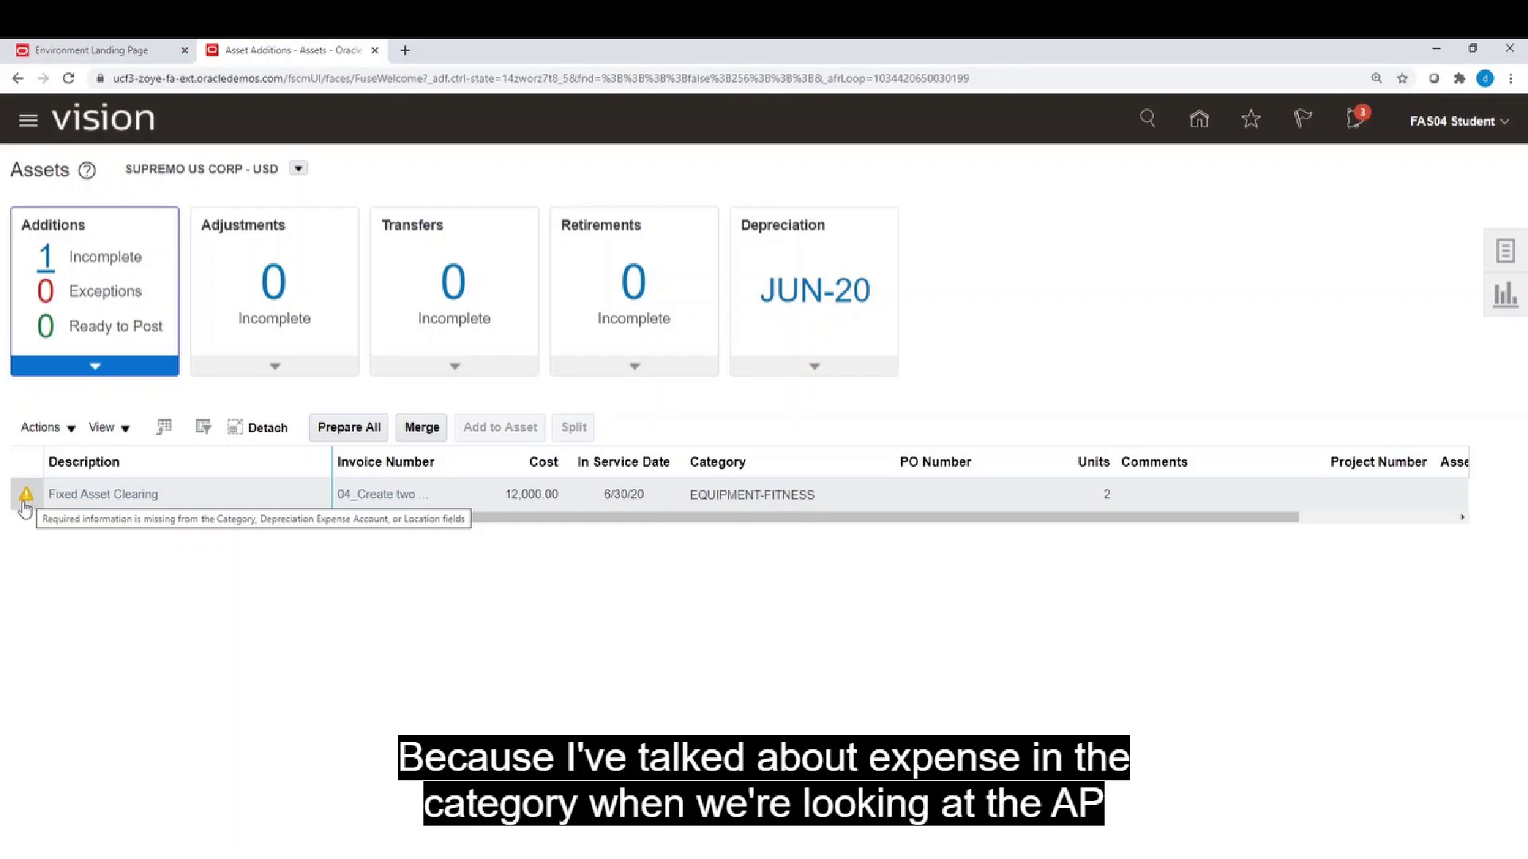
pyautogui.click(91, 495)
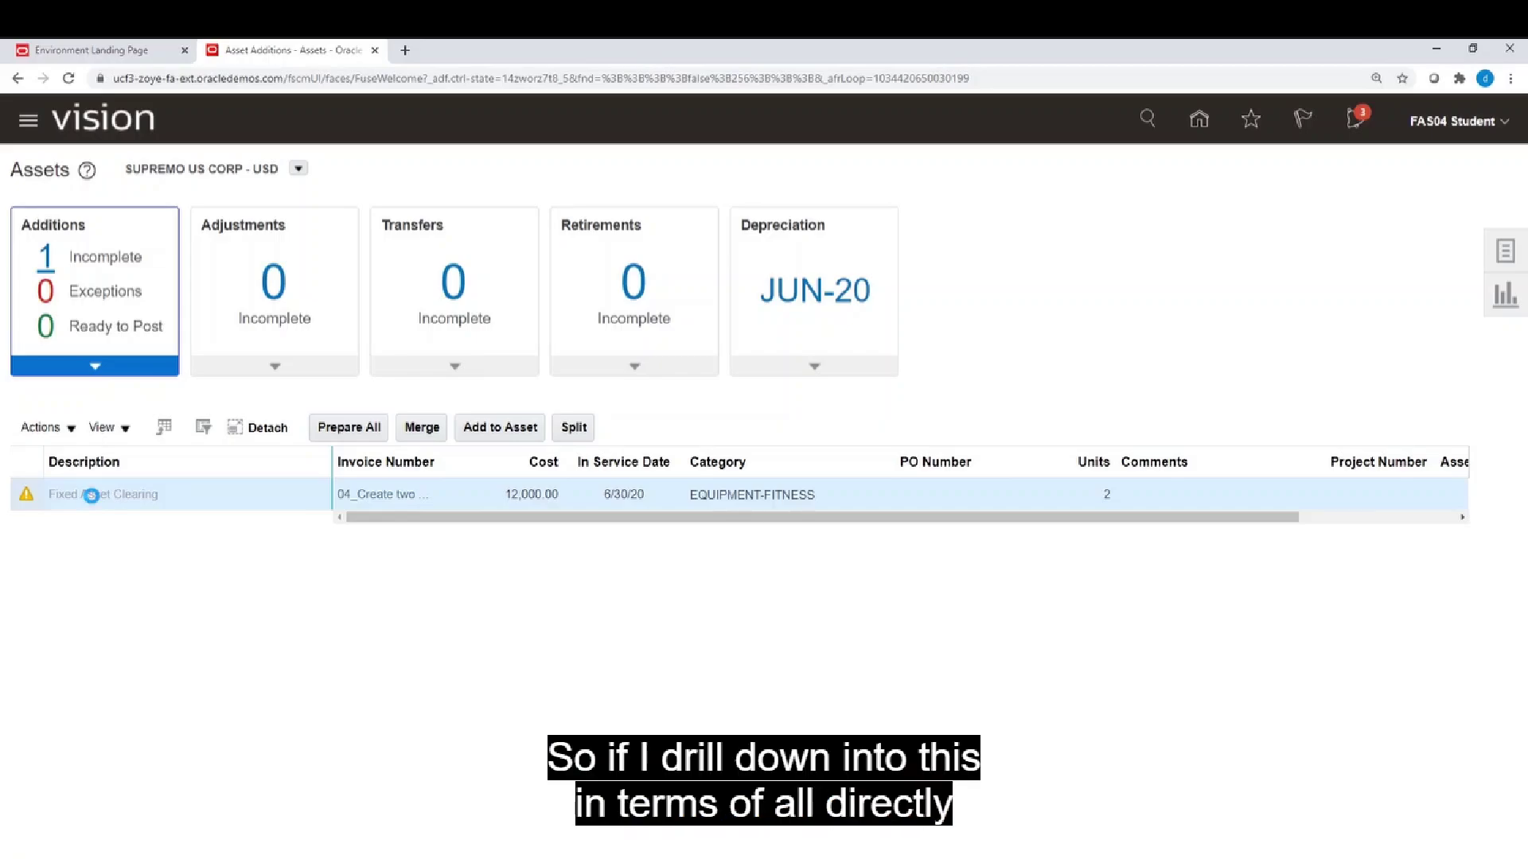
pyautogui.click(91, 495)
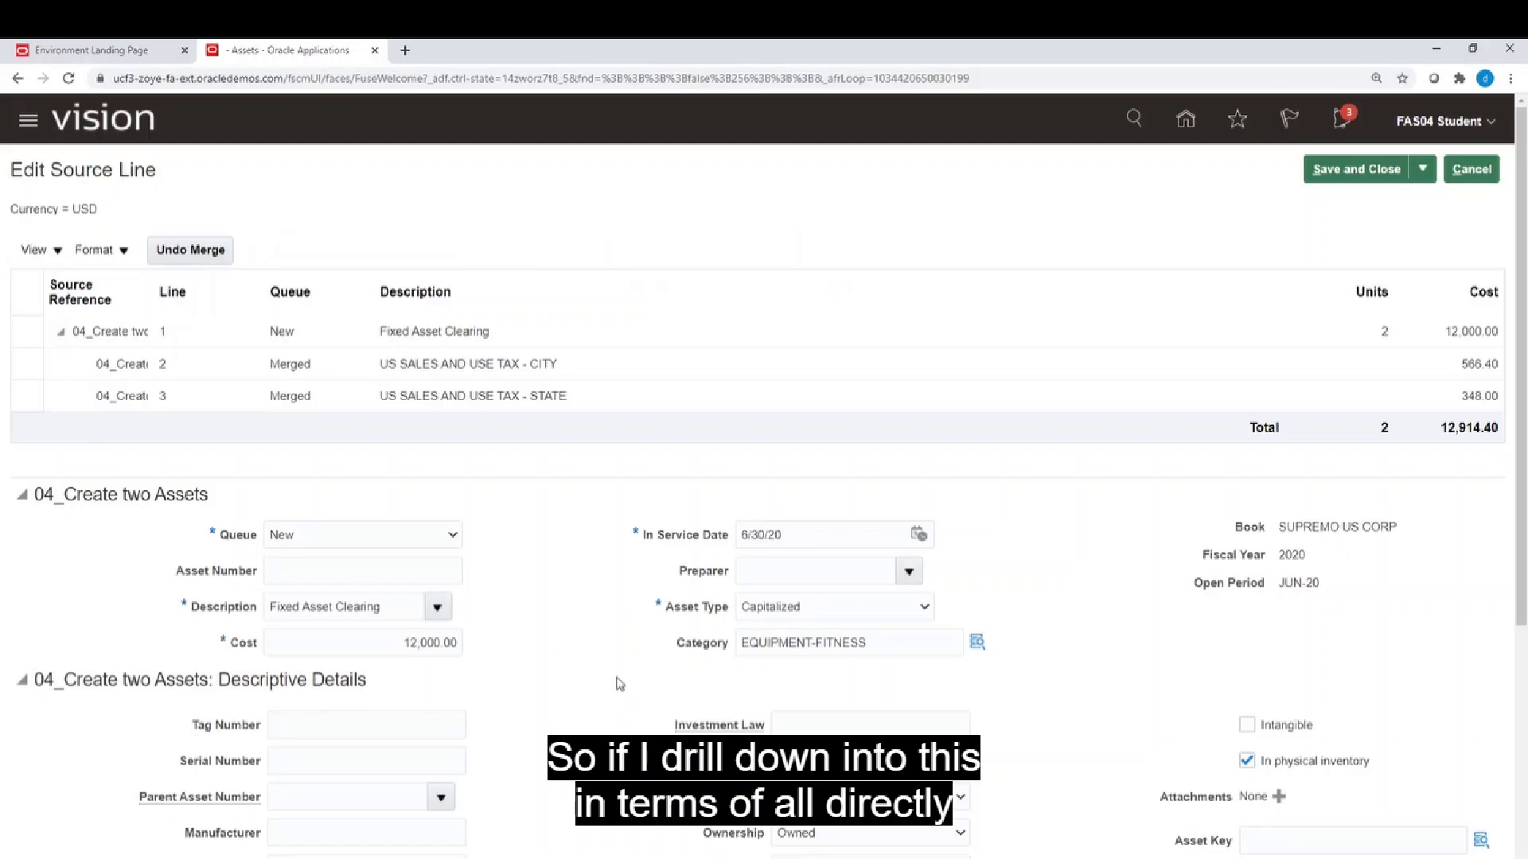
# Step: Assign the source line to the USA, NEW YORK, NEW YORK location with building 04_NY_GYM_1
pyautogui.scroll(-3, 628, 683)
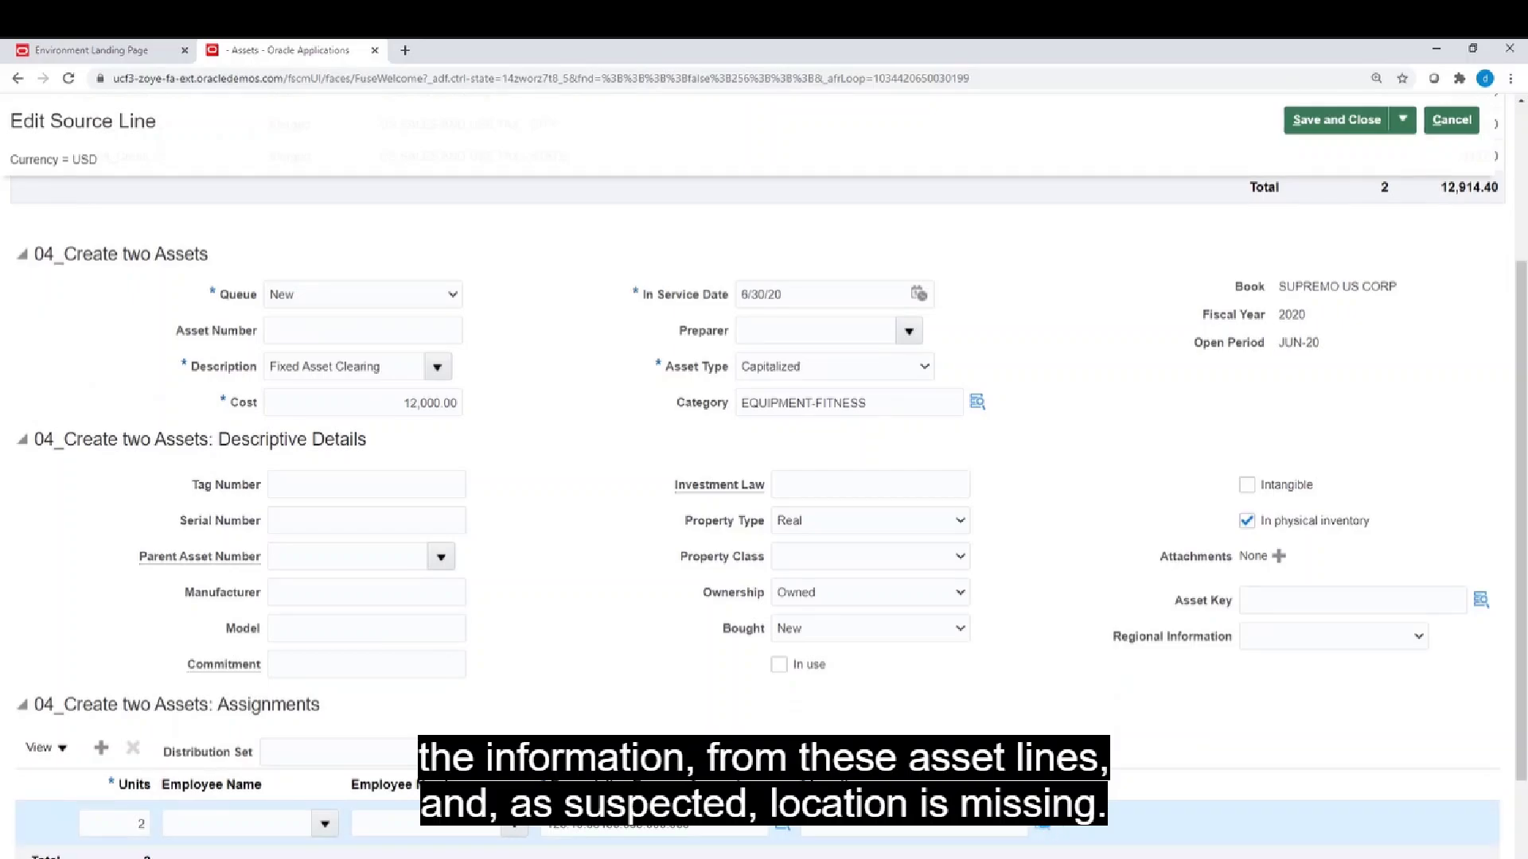
pyautogui.click(1042, 823)
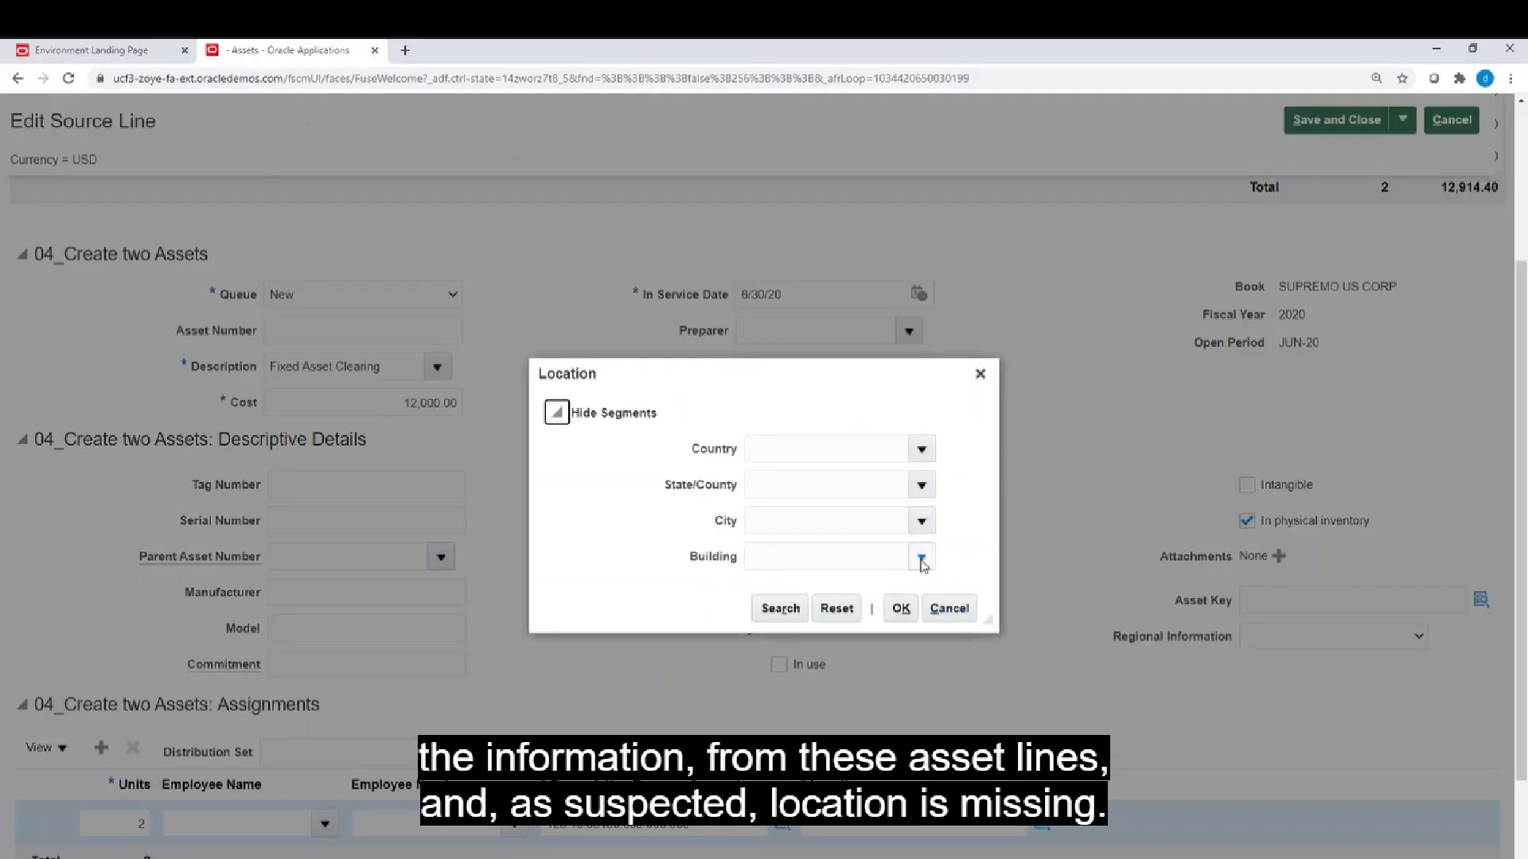
pyautogui.click(921, 561)
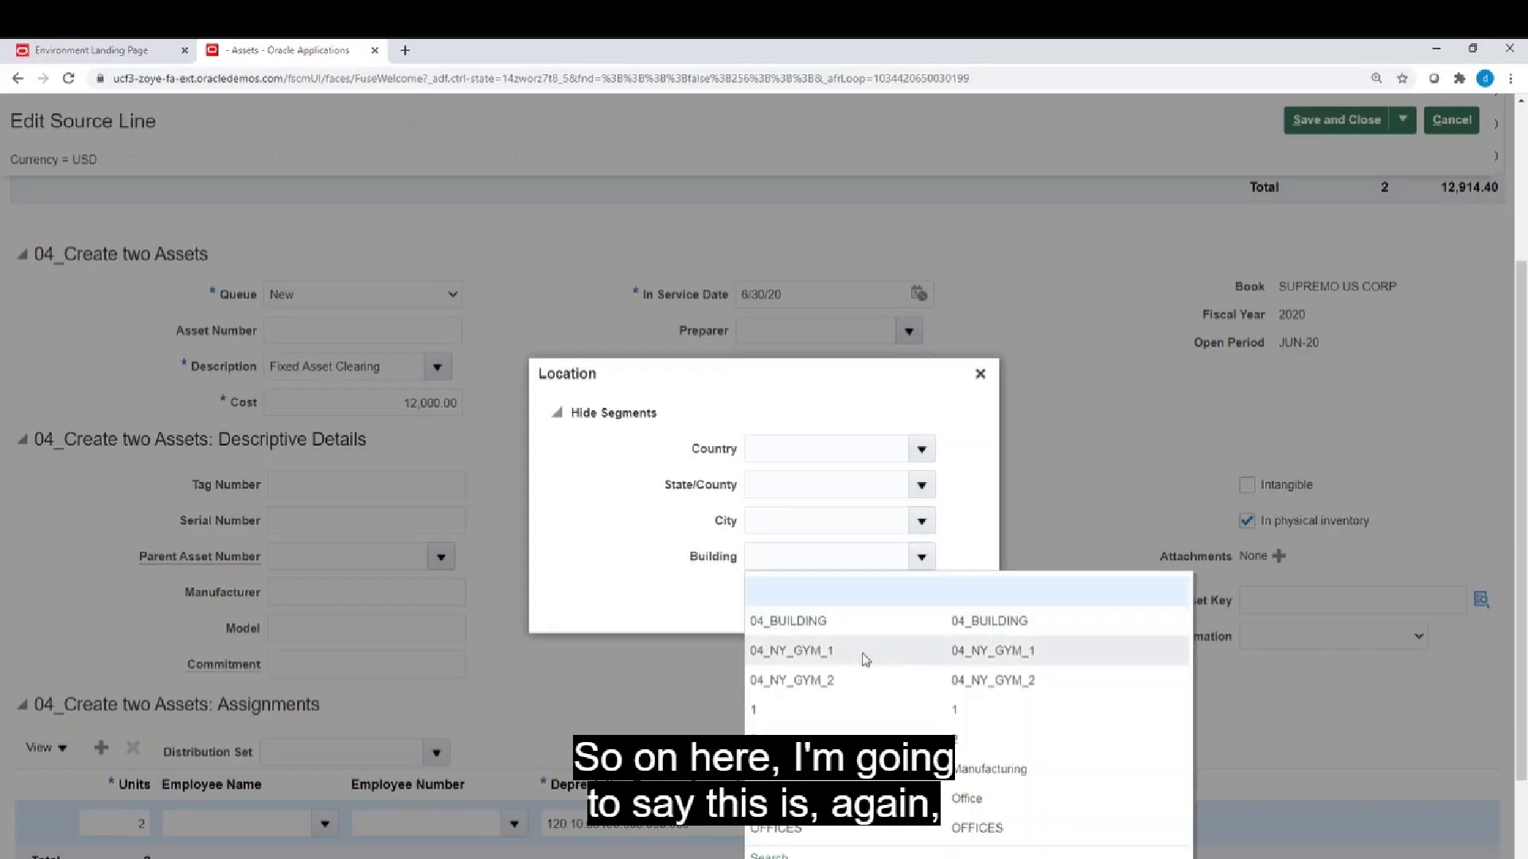
pyautogui.click(865, 659)
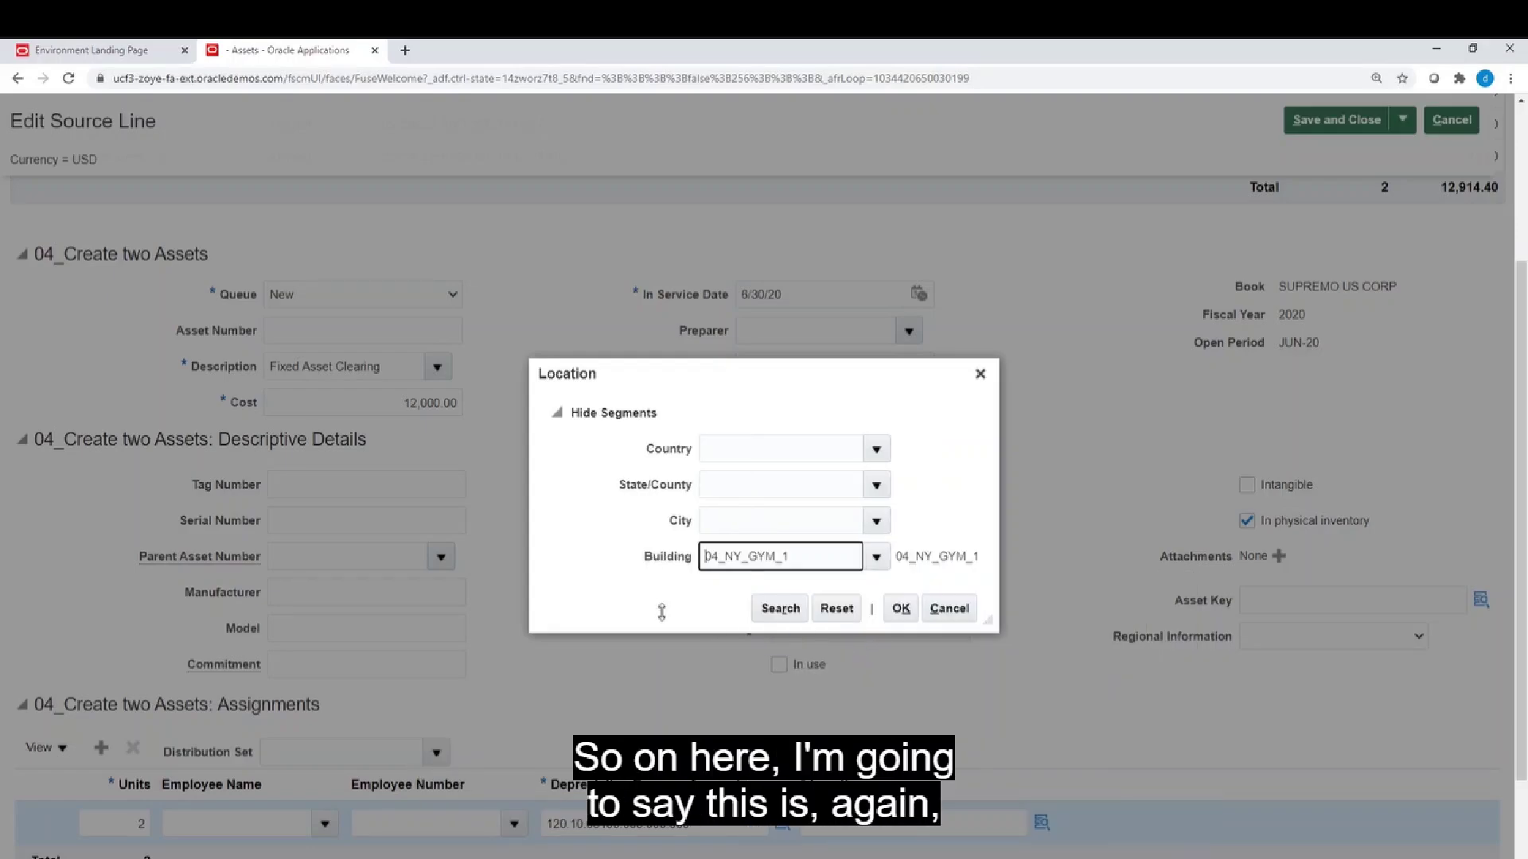
pyautogui.click(780, 612)
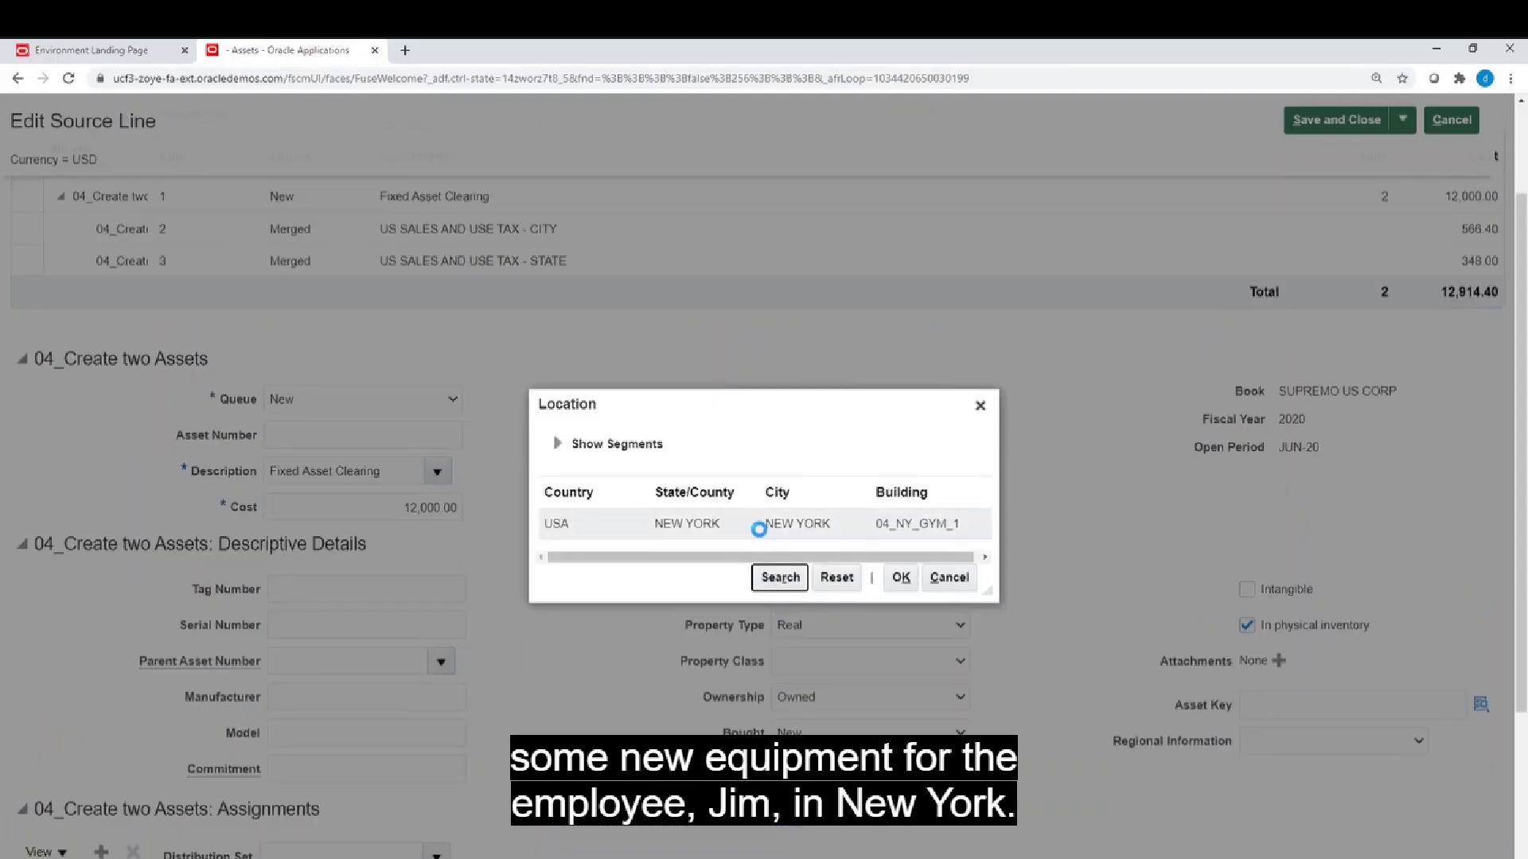
pyautogui.click(761, 537)
pyautogui.click(901, 581)
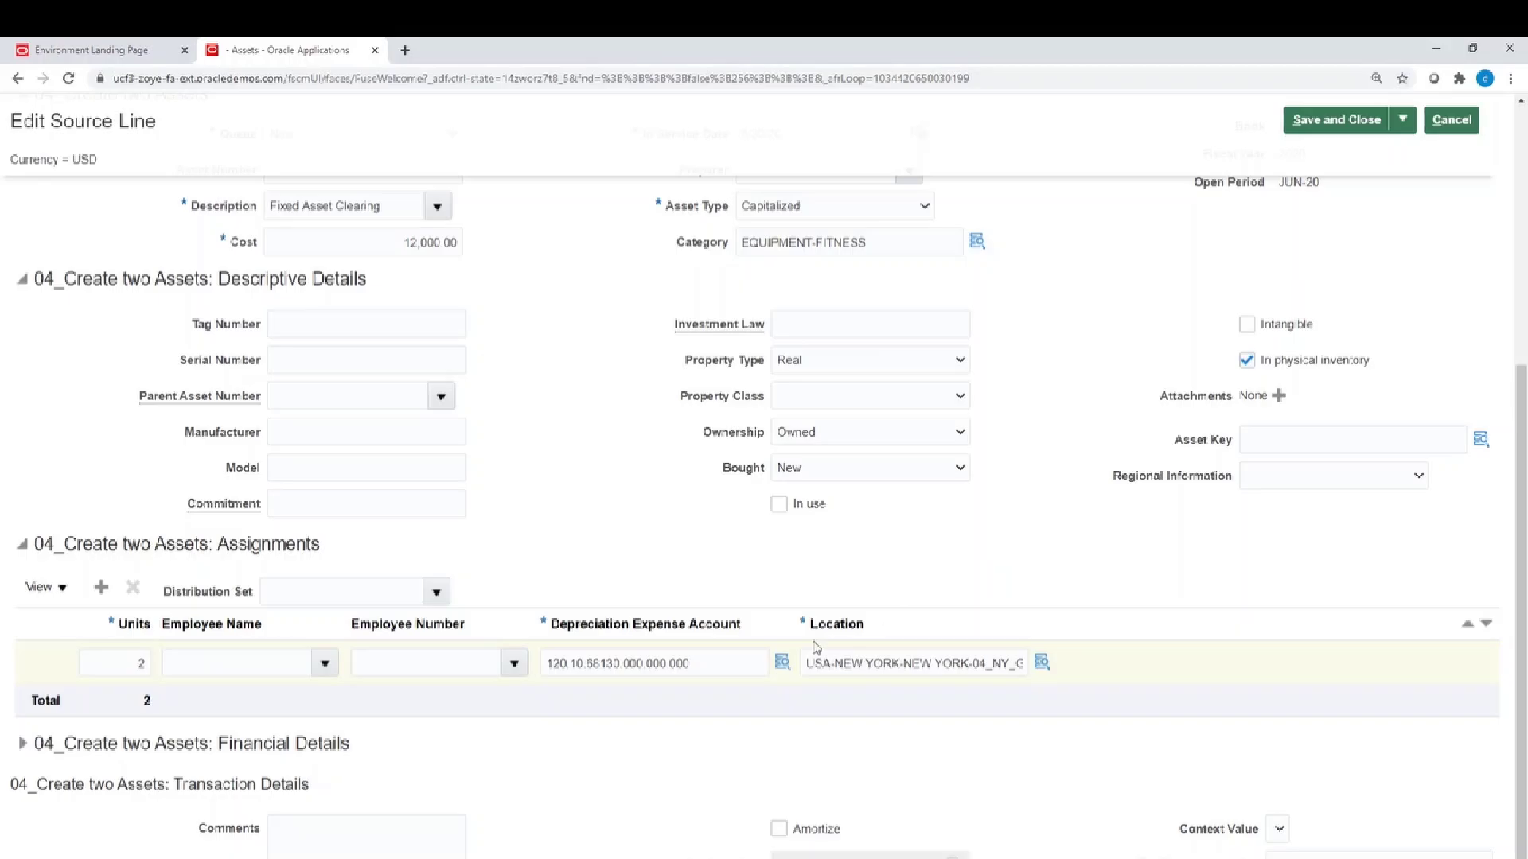
# Step: Enter 04_tag_1 as the asset's tag number in the descriptive details
pyautogui.click(357, 325)
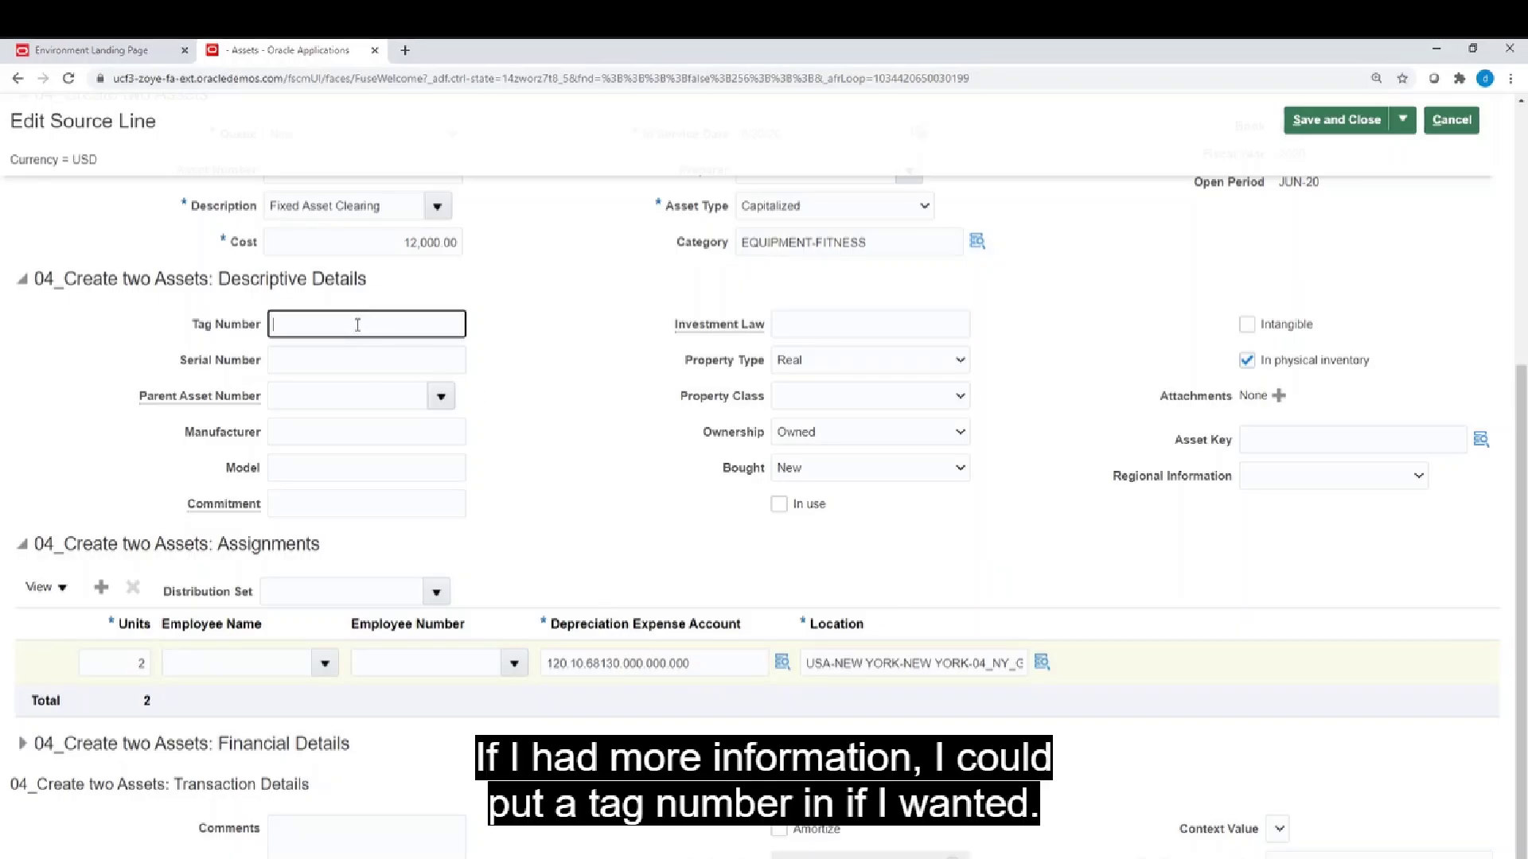
pyautogui.write('04_')
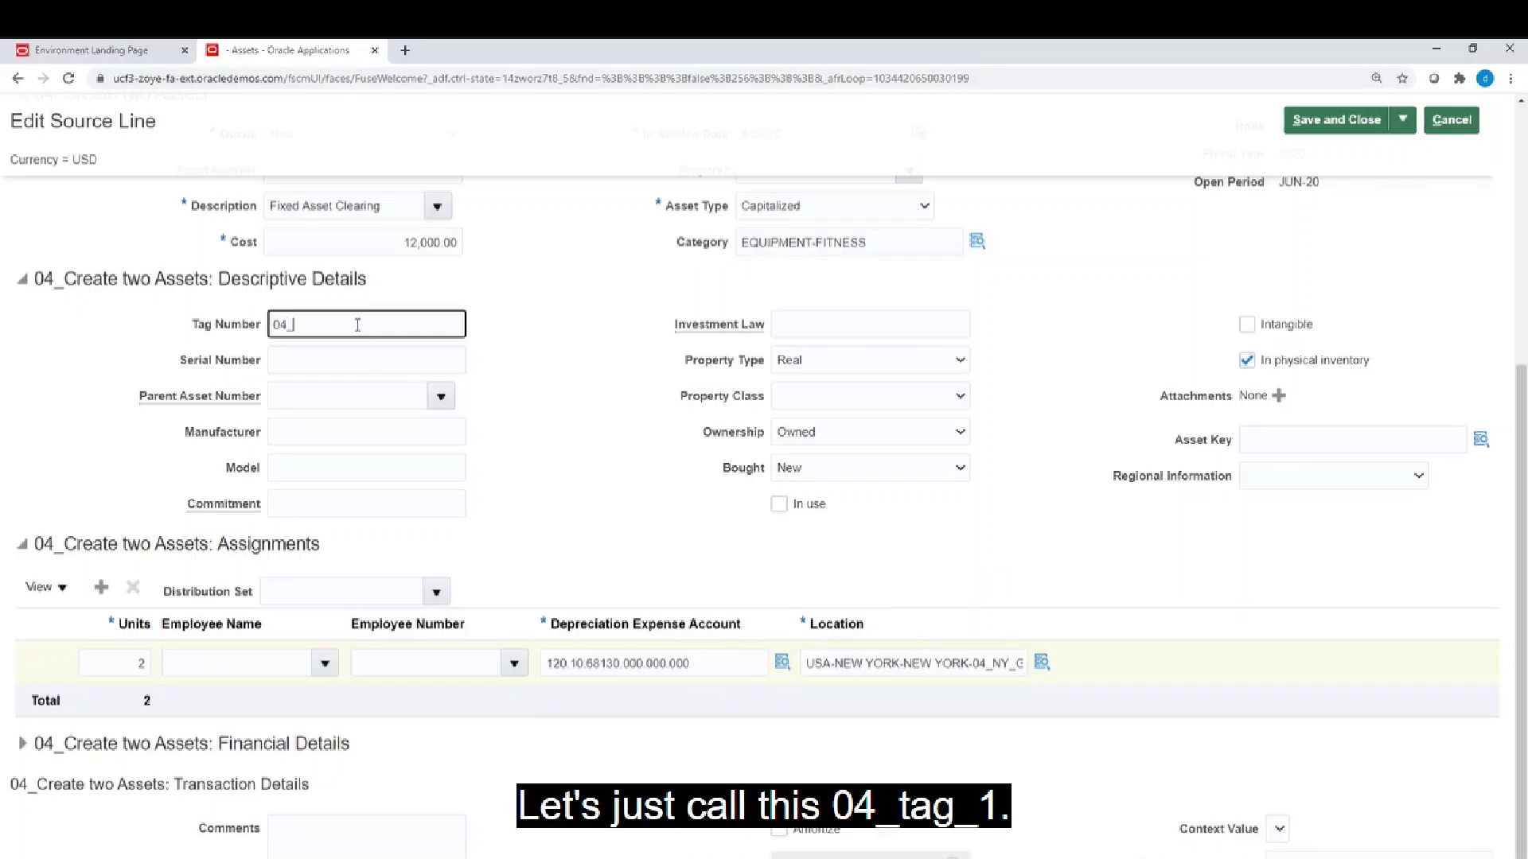
pyautogui.write('tag_1')
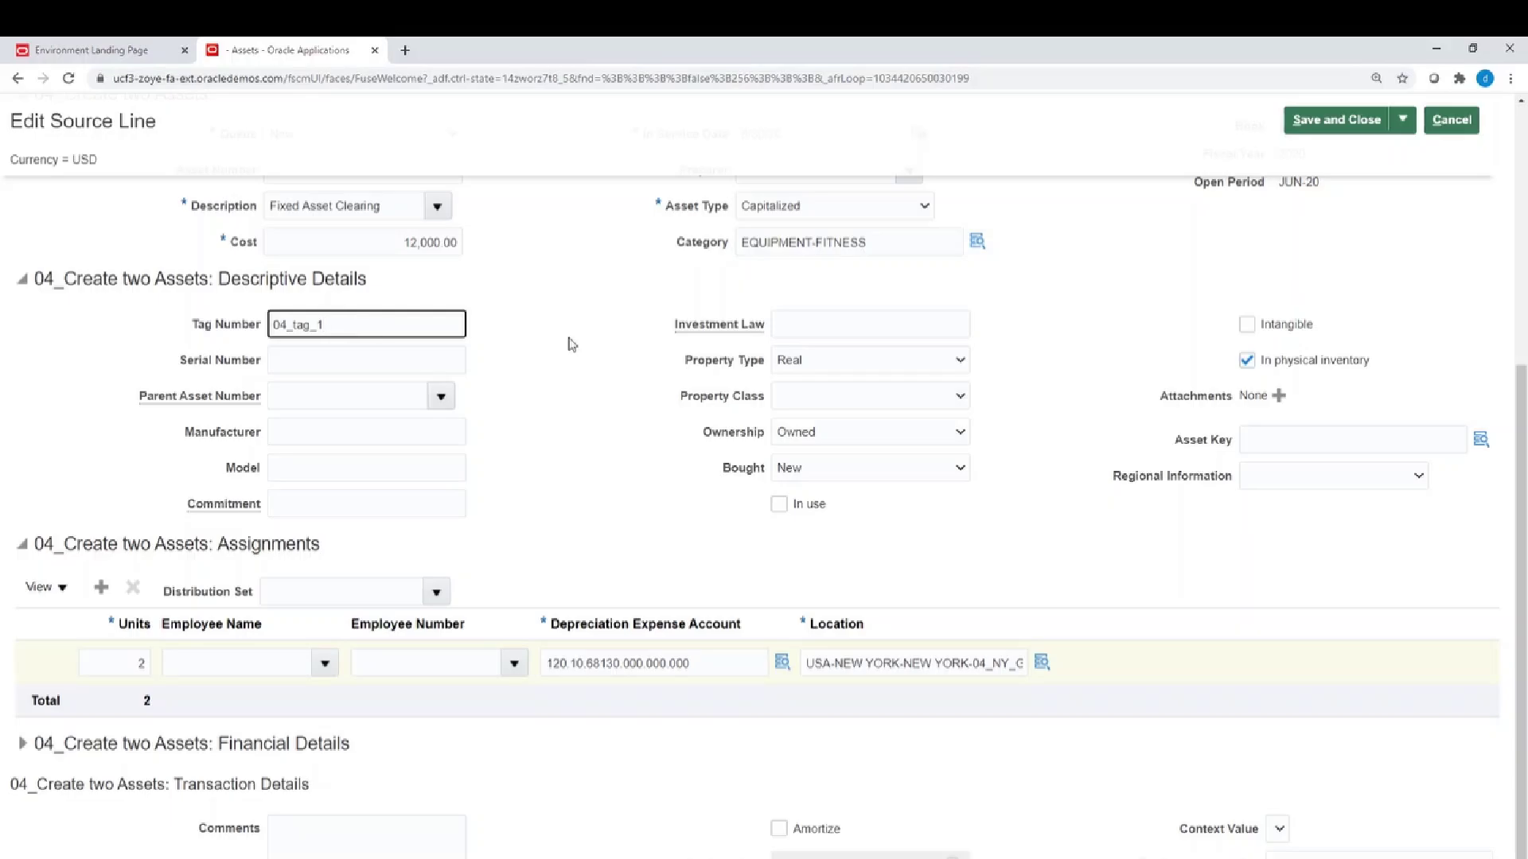
# Step: Set the source line's queue to Post and save and close the line
pyautogui.scroll(2, 603, 356)
pyautogui.scroll(3, 606, 356)
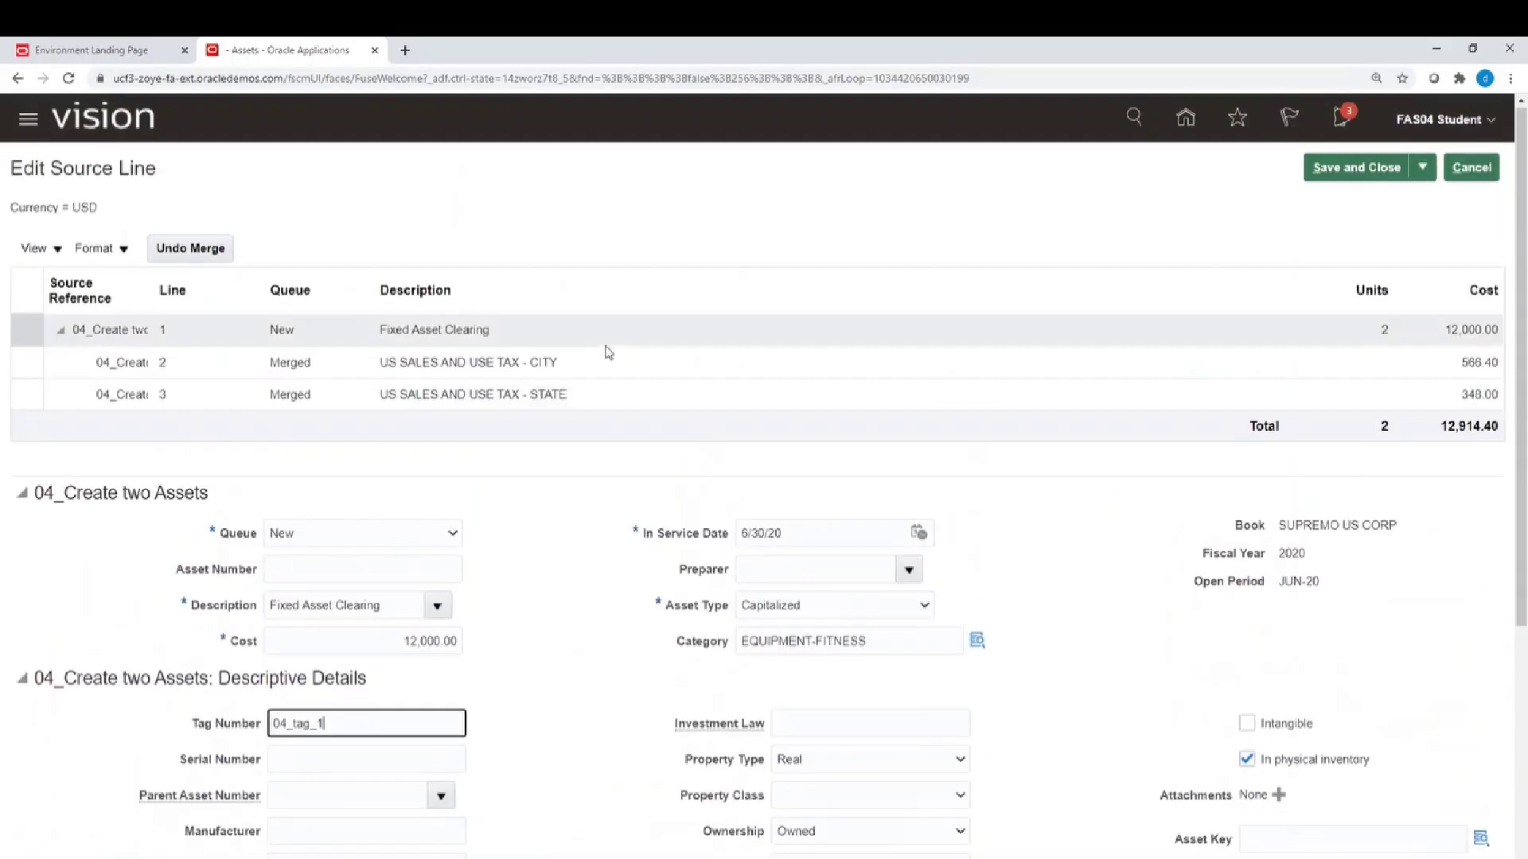
pyautogui.click(462, 532)
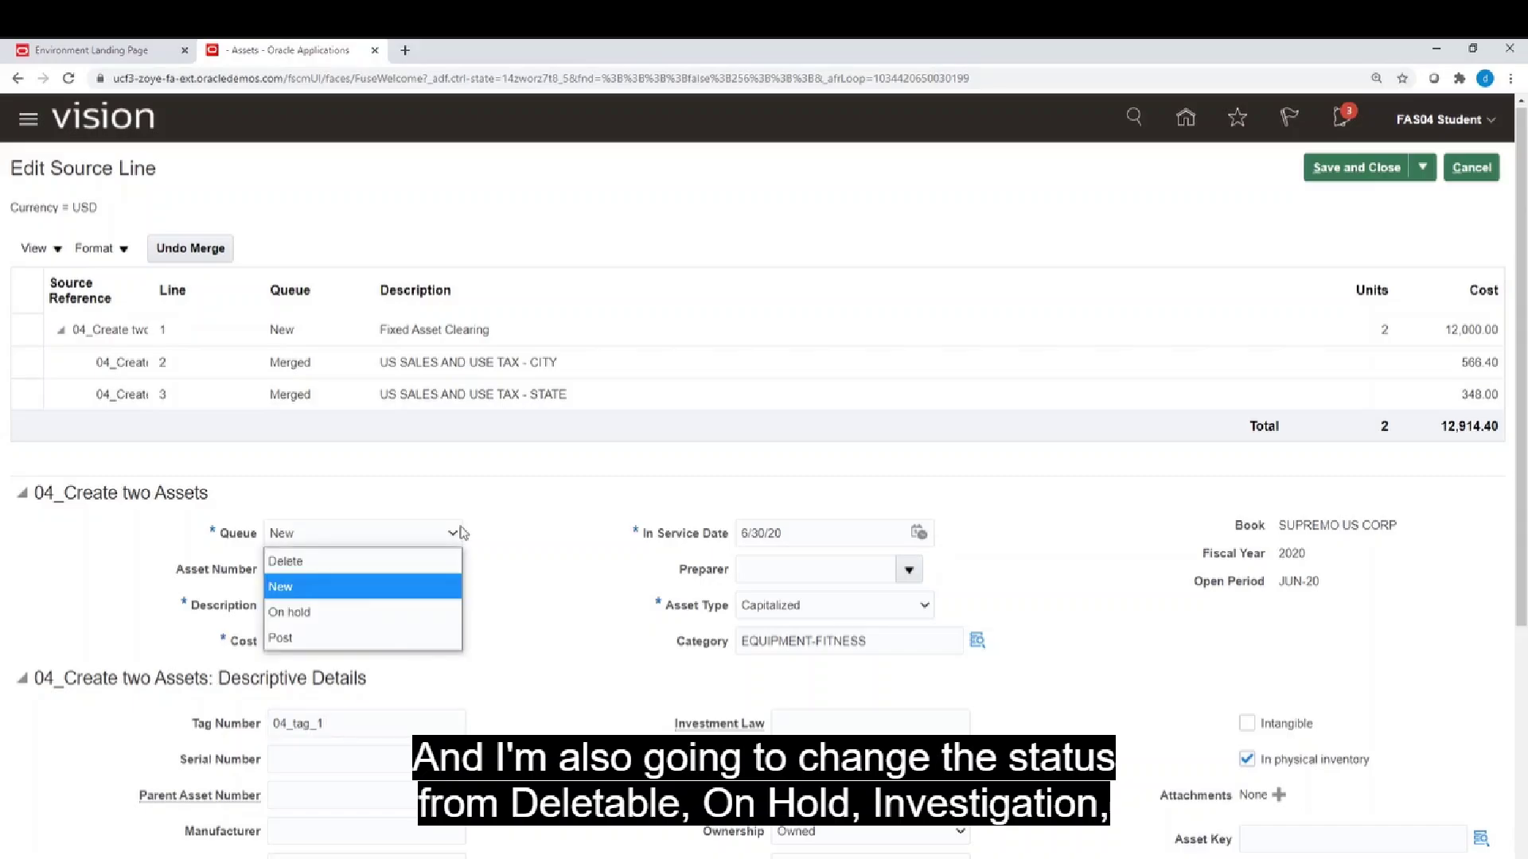
pyautogui.click(400, 644)
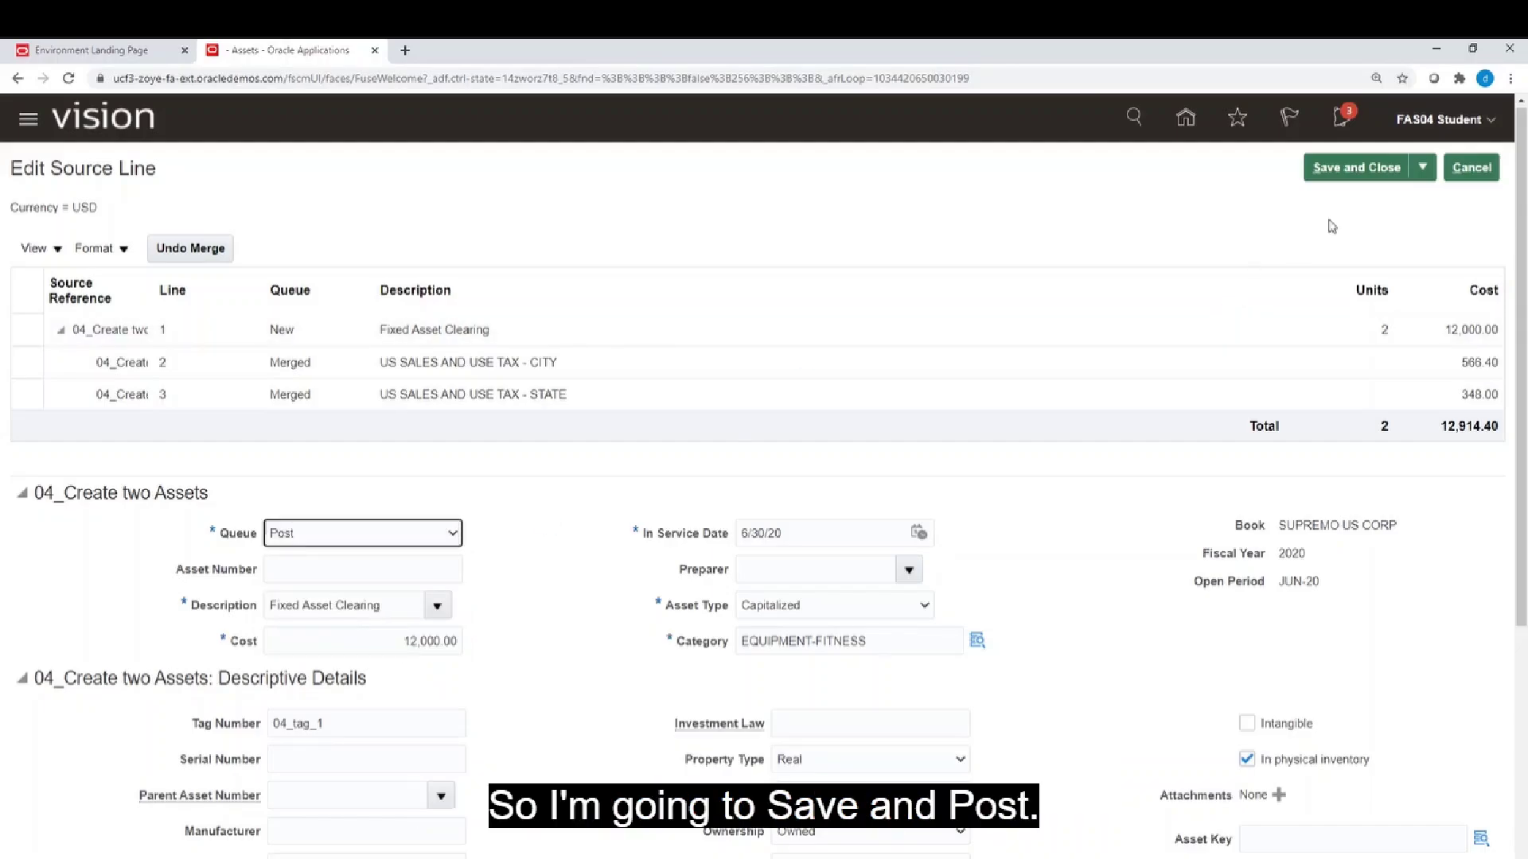
pyautogui.click(1343, 170)
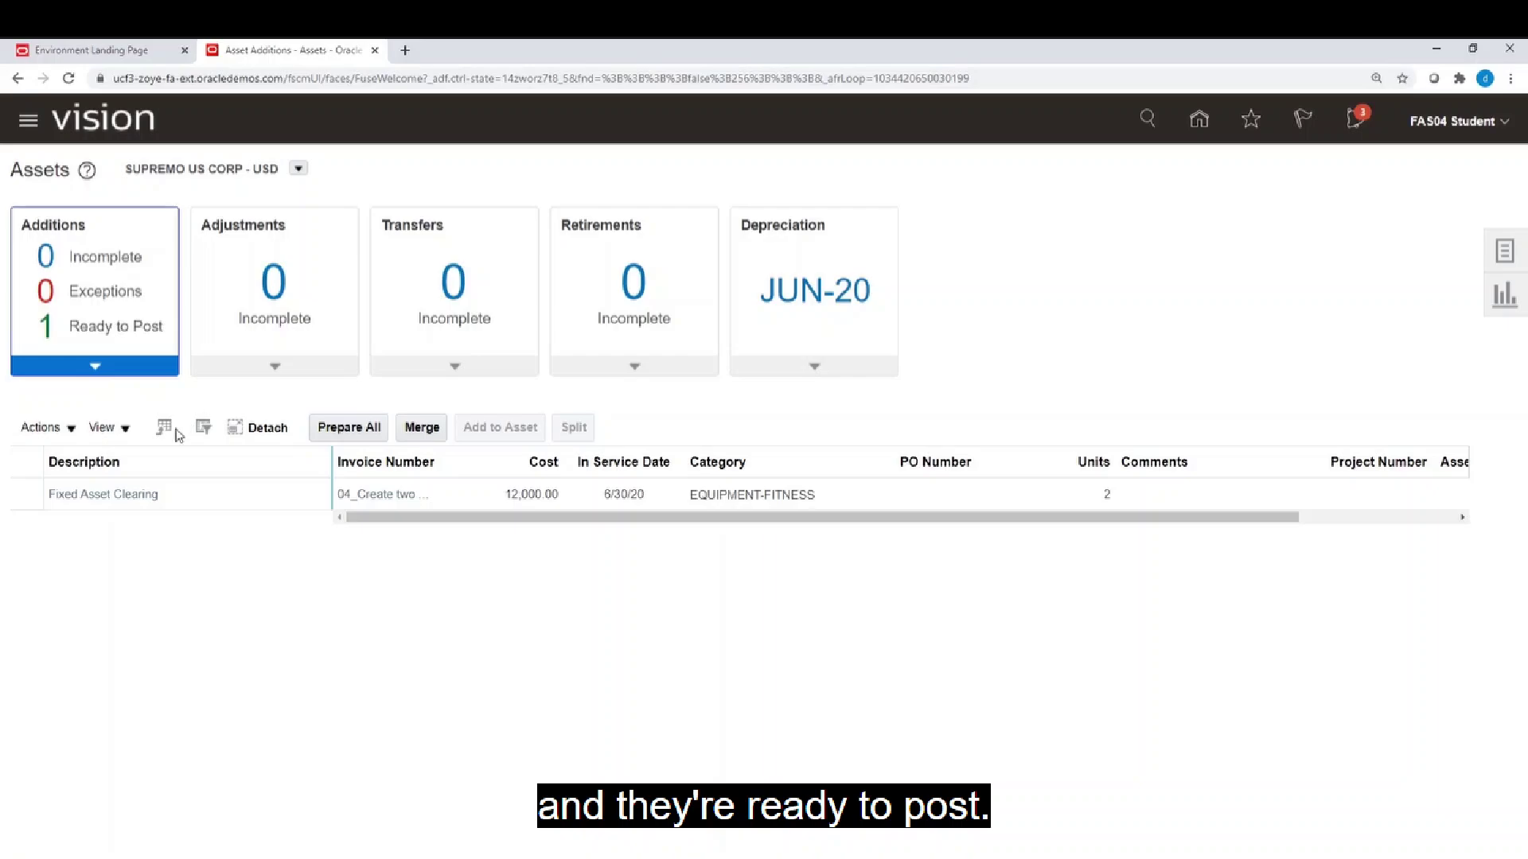
# Step: Split the two-unit 04_Create two Assets source line into two lines of one unit each
pyautogui.click(183, 493)
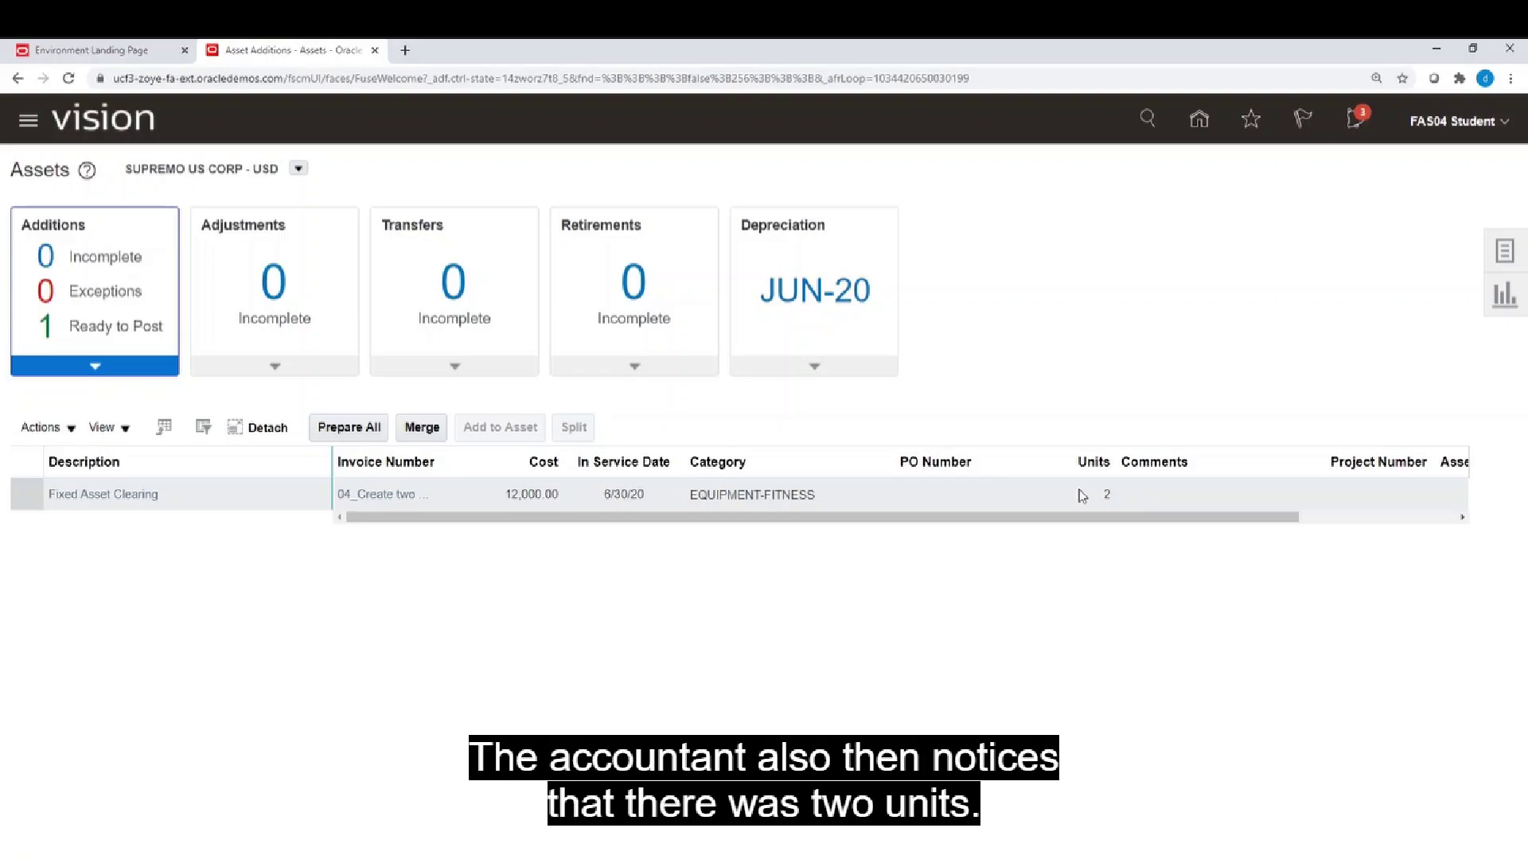
pyautogui.click(201, 495)
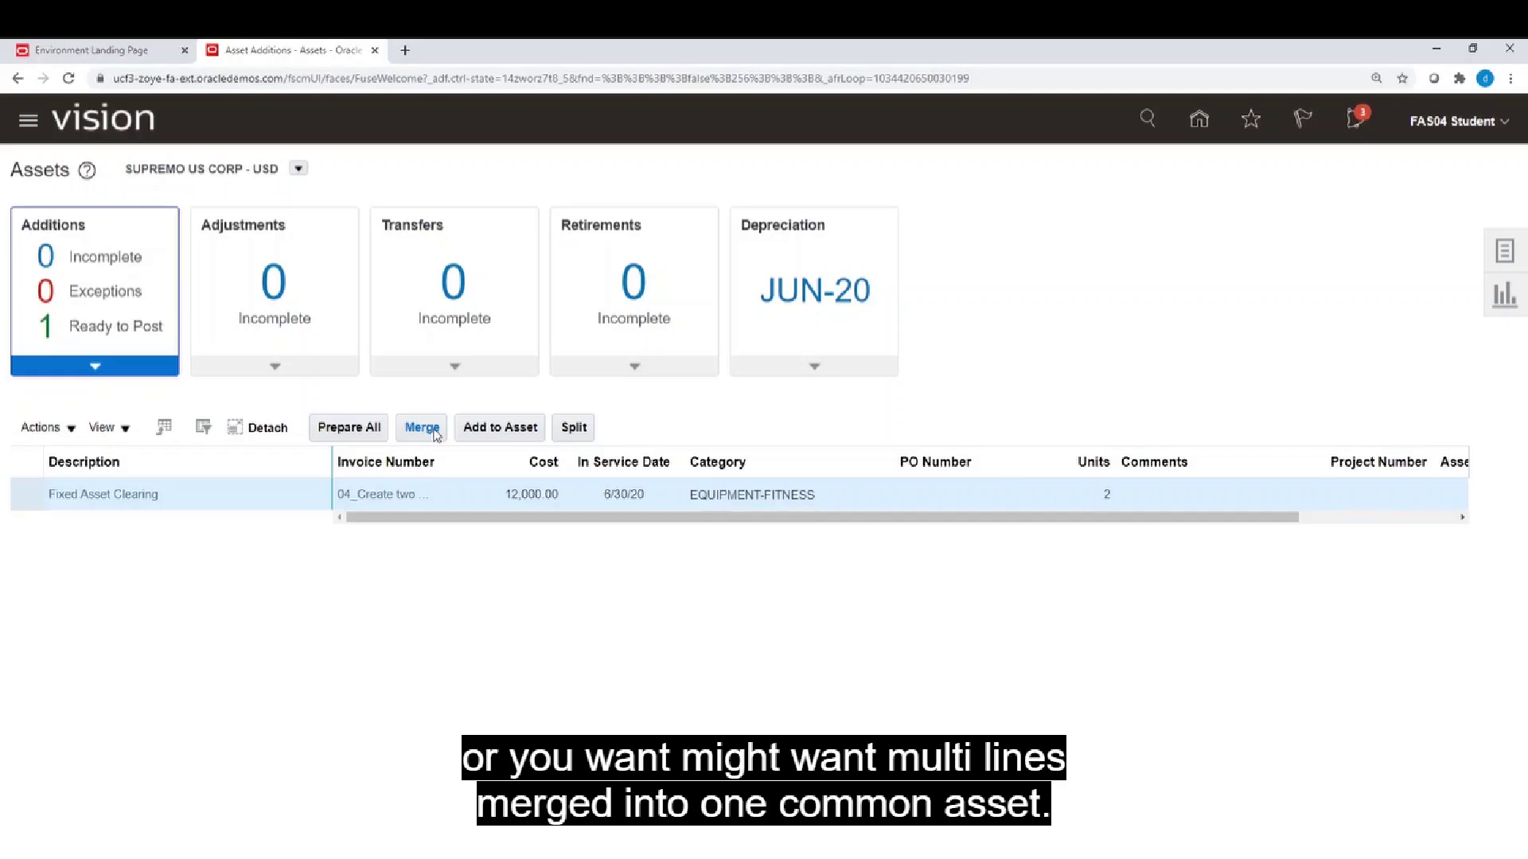
pyautogui.click(573, 428)
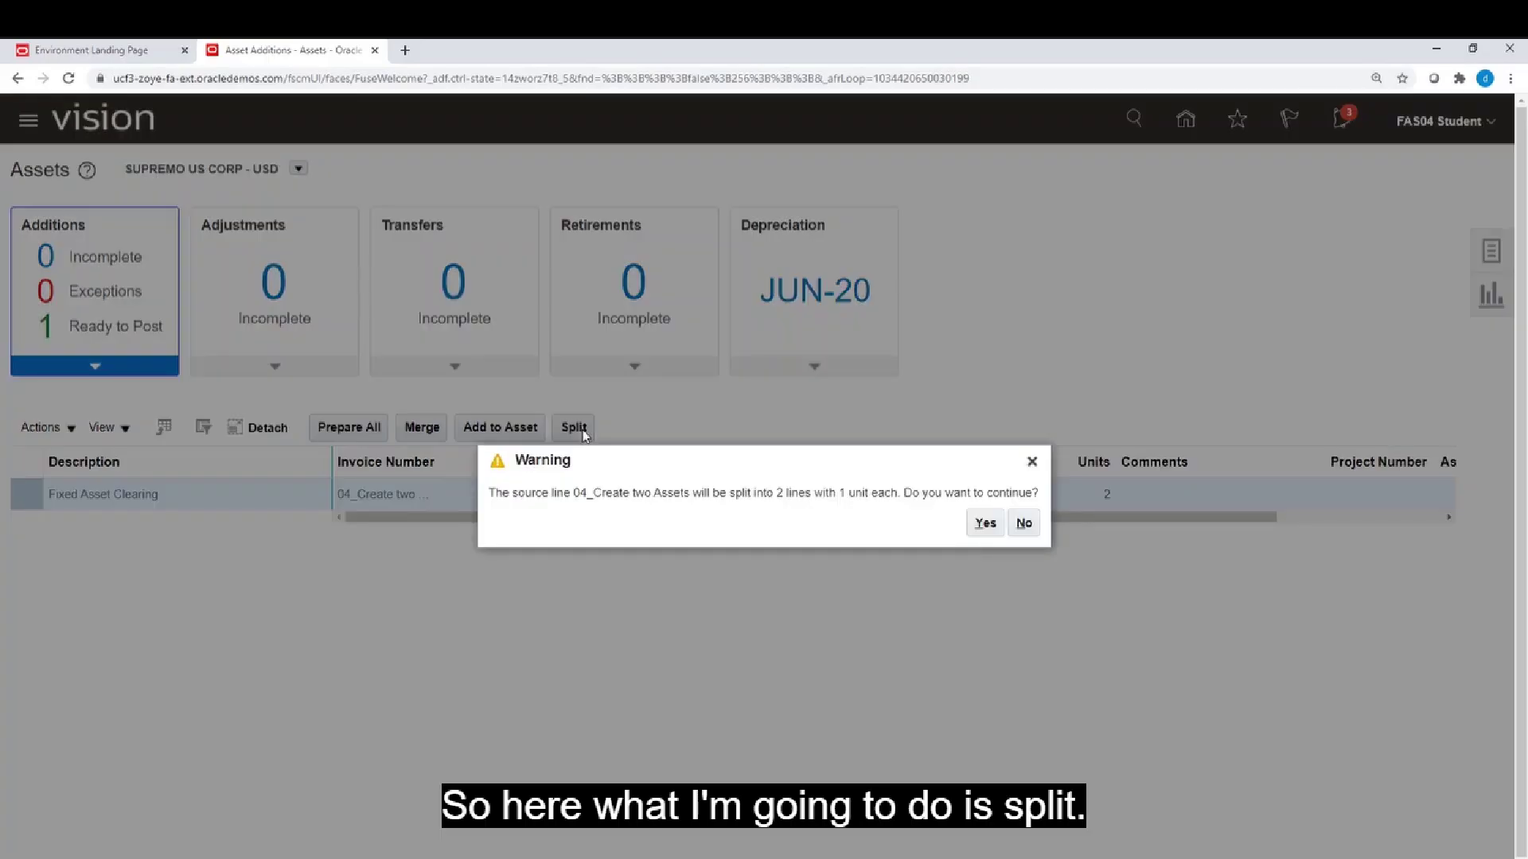
pyautogui.click(979, 529)
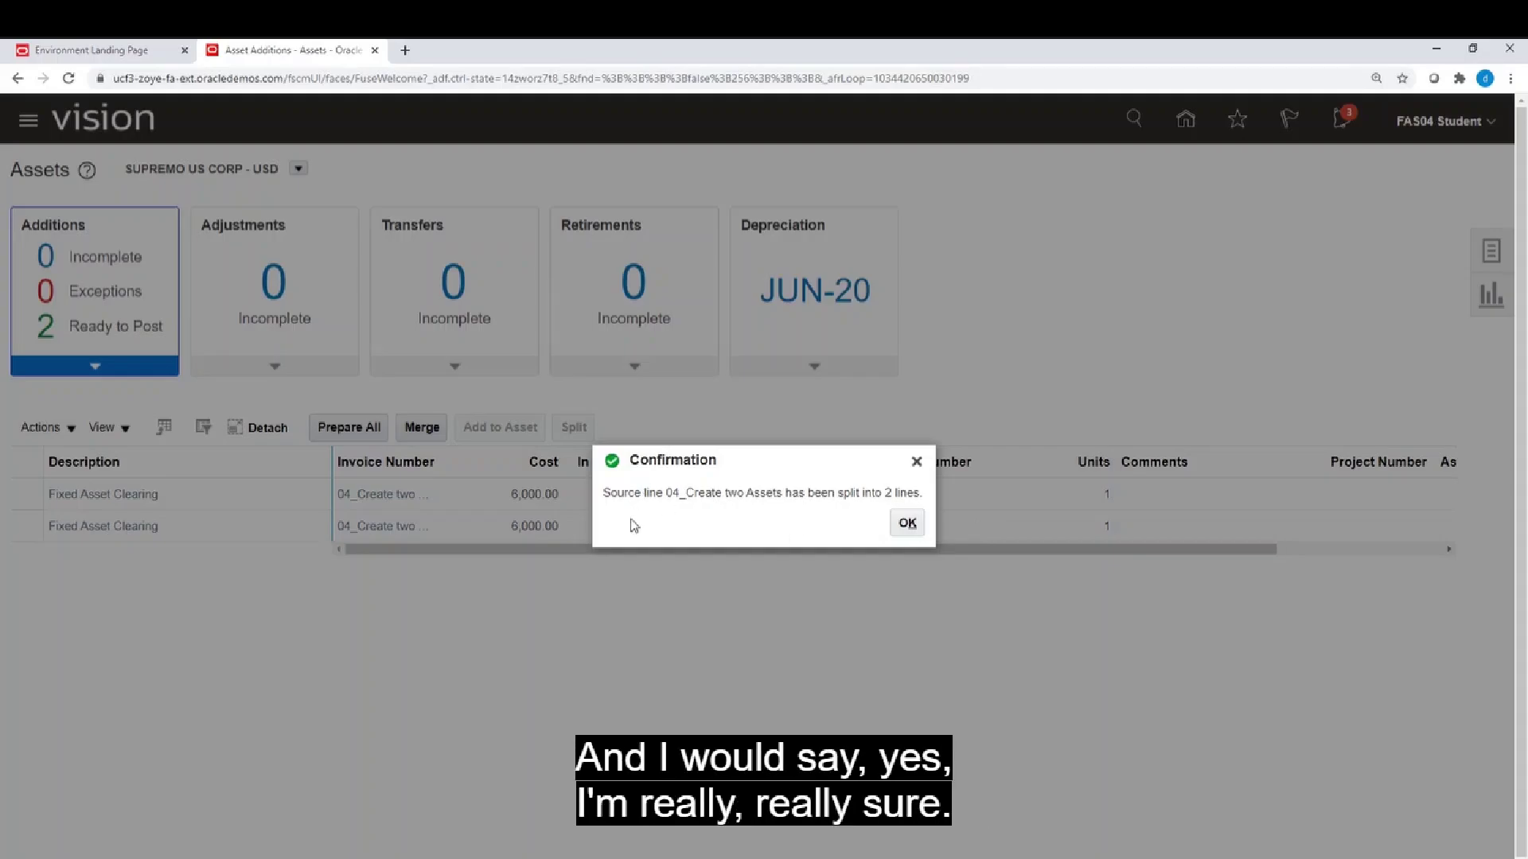
pyautogui.click(911, 524)
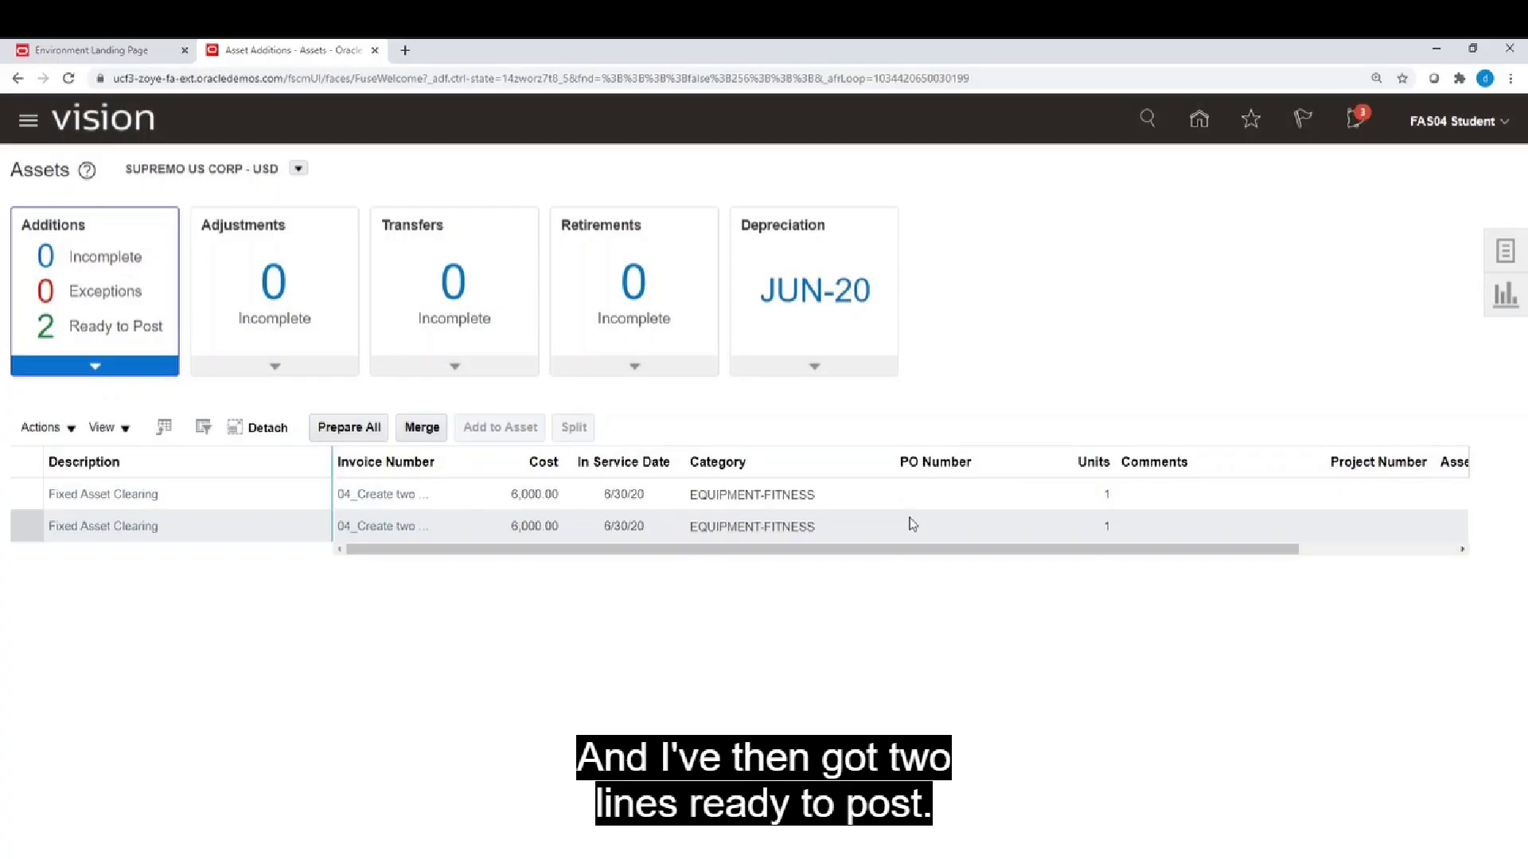
# Step: Show the ready-to-post additions, select both Fixed Asset Clearing lines and post them all to the SUPREMO US CORP book
pyautogui.click(148, 327)
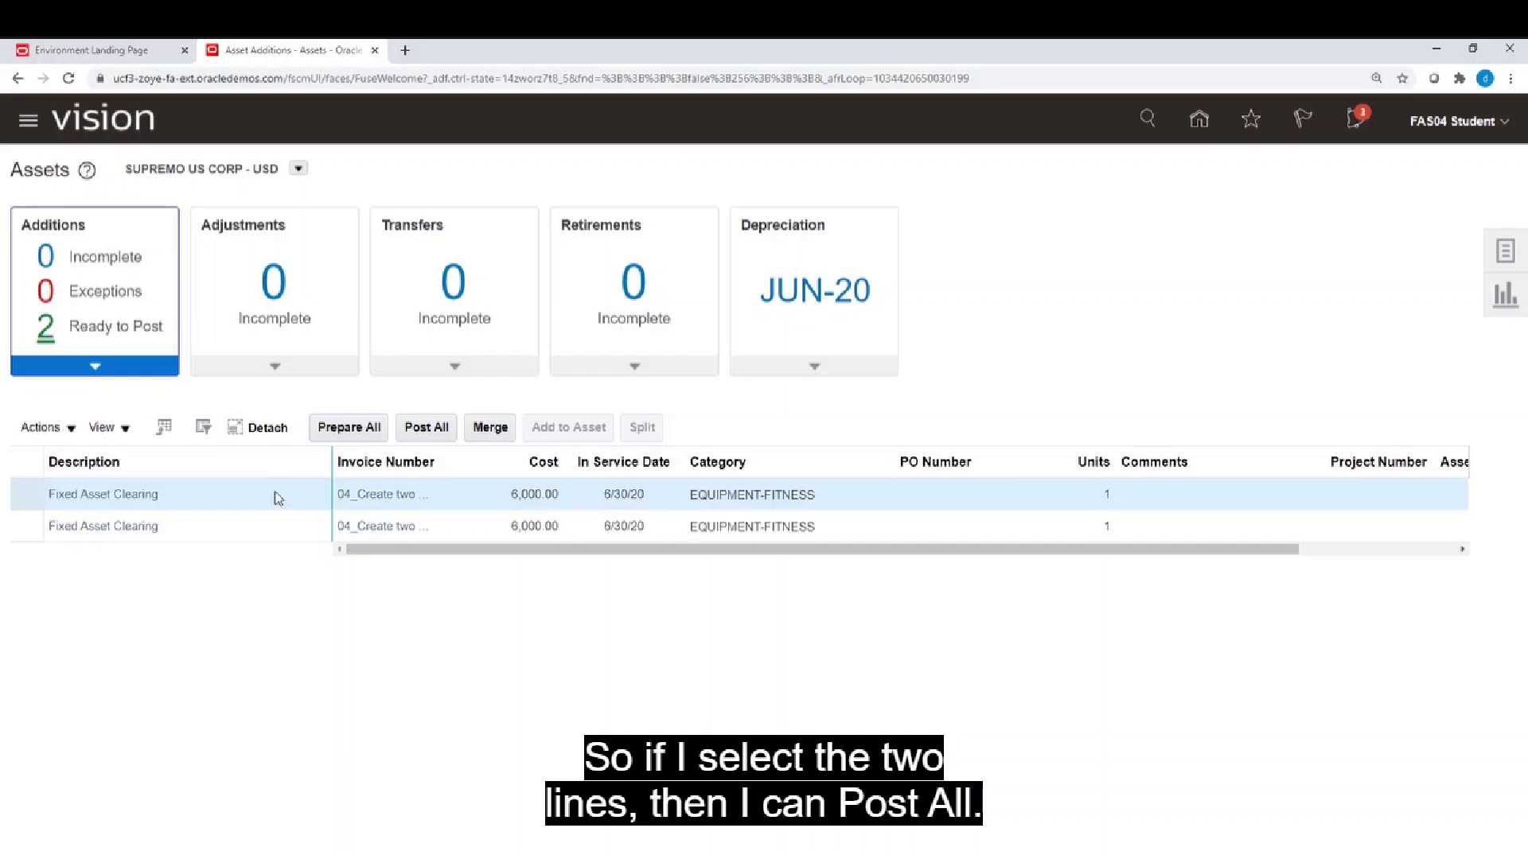
pyautogui.click(276, 497)
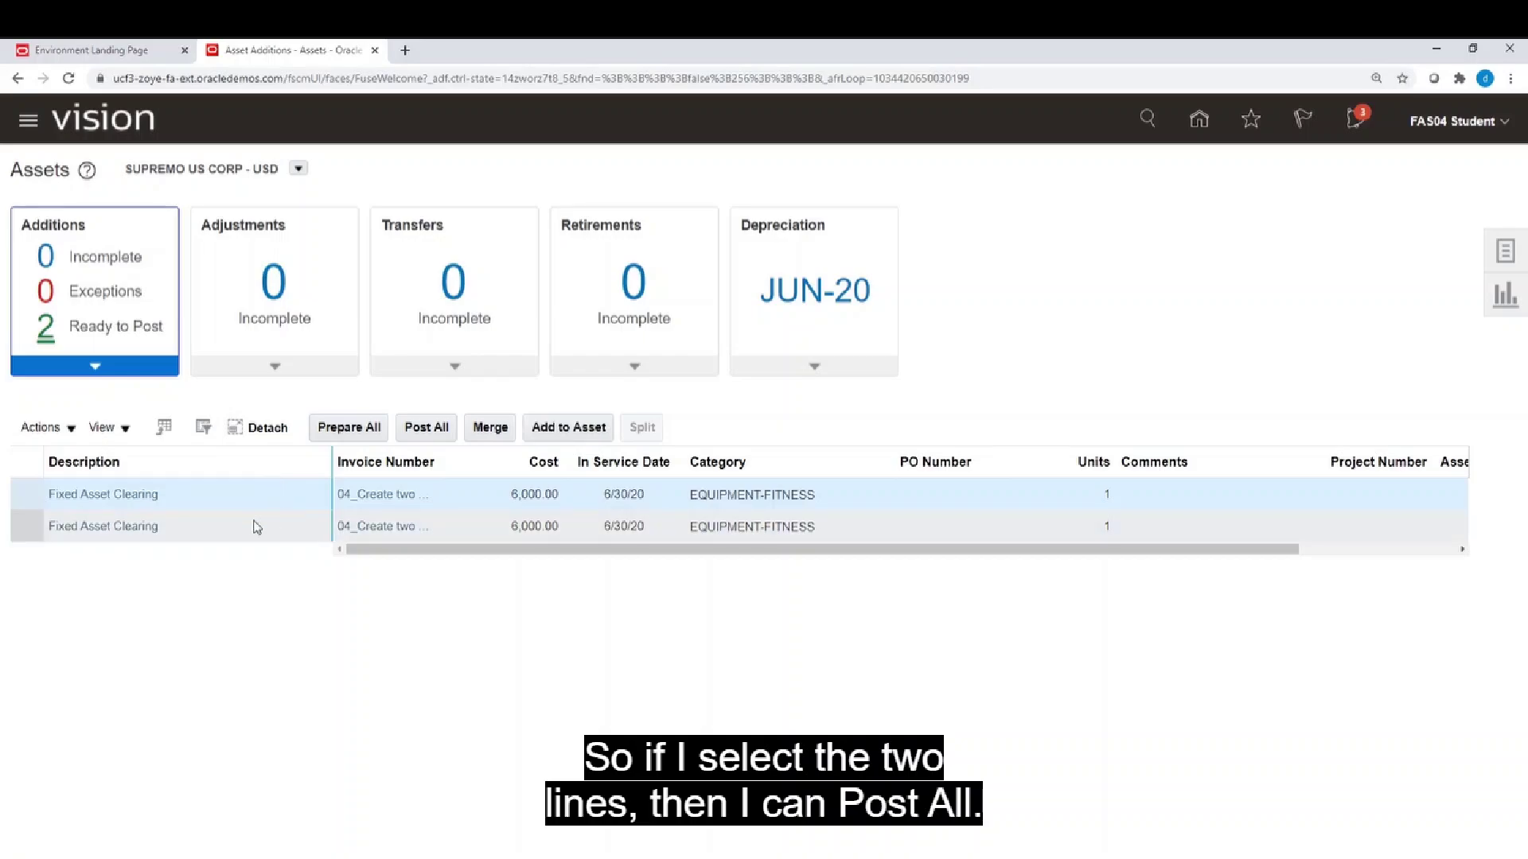
pyautogui.keyDown('shift'); pyautogui.click(254, 526); pyautogui.keyUp('shift')
pyautogui.click(426, 427)
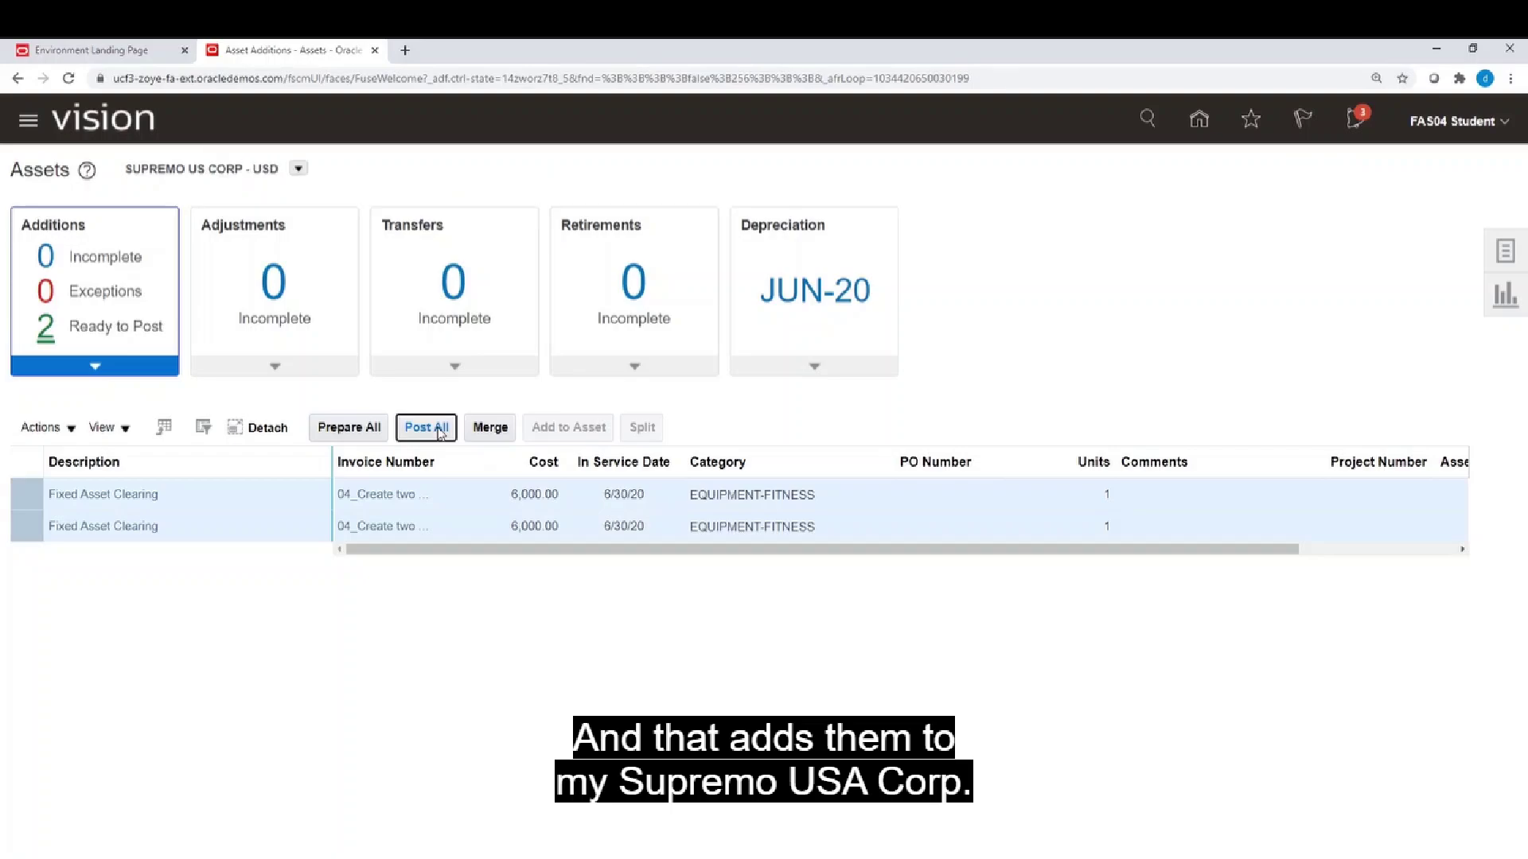
pyautogui.click(440, 434)
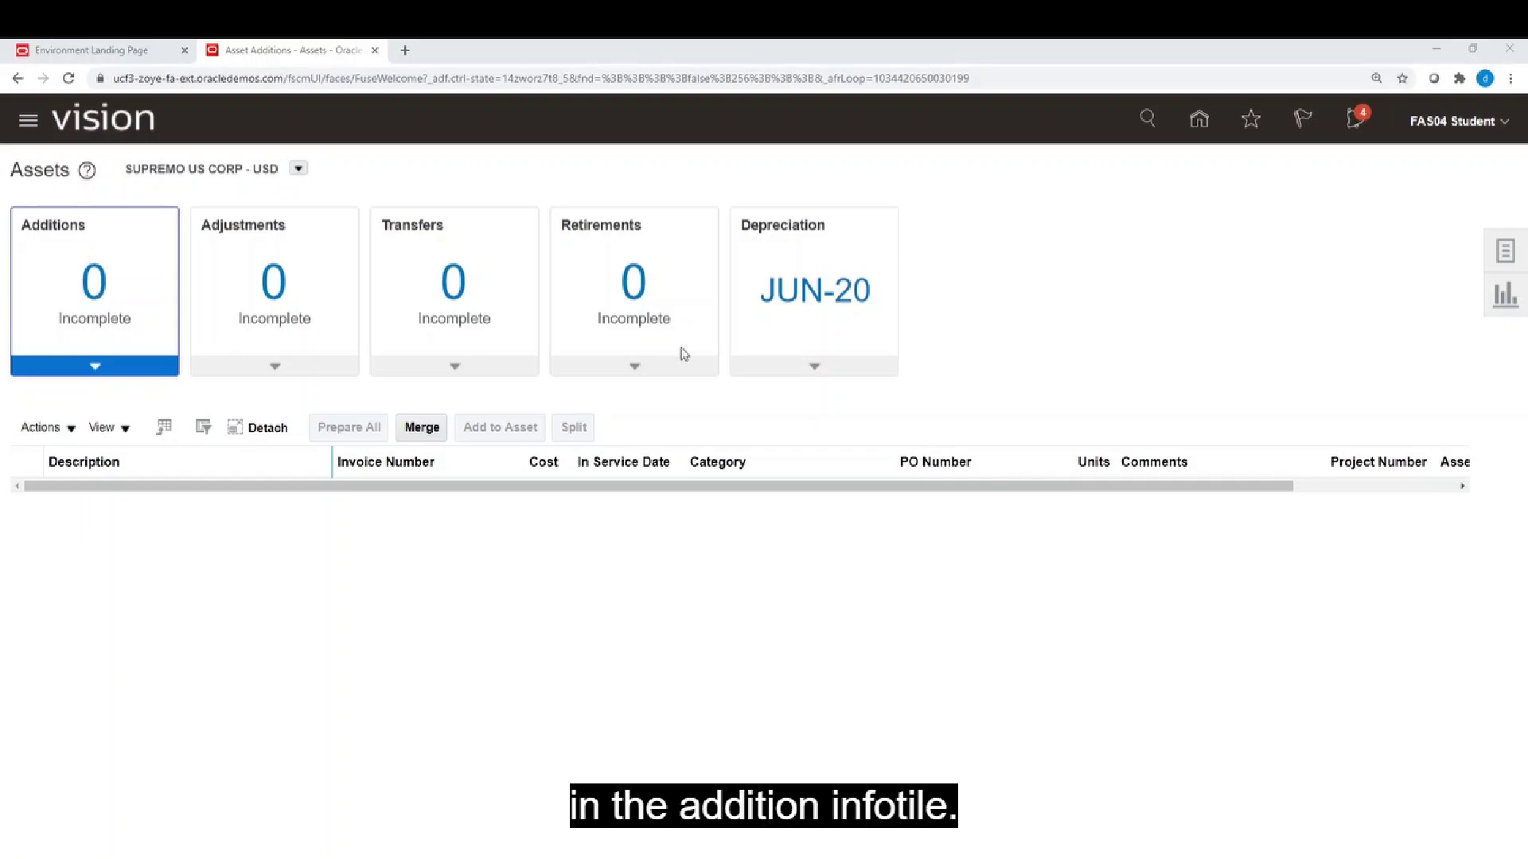
# Step: Open asset 112334 from the completed additions in the JUN-20 depreciation period details
pyautogui.click(852, 347)
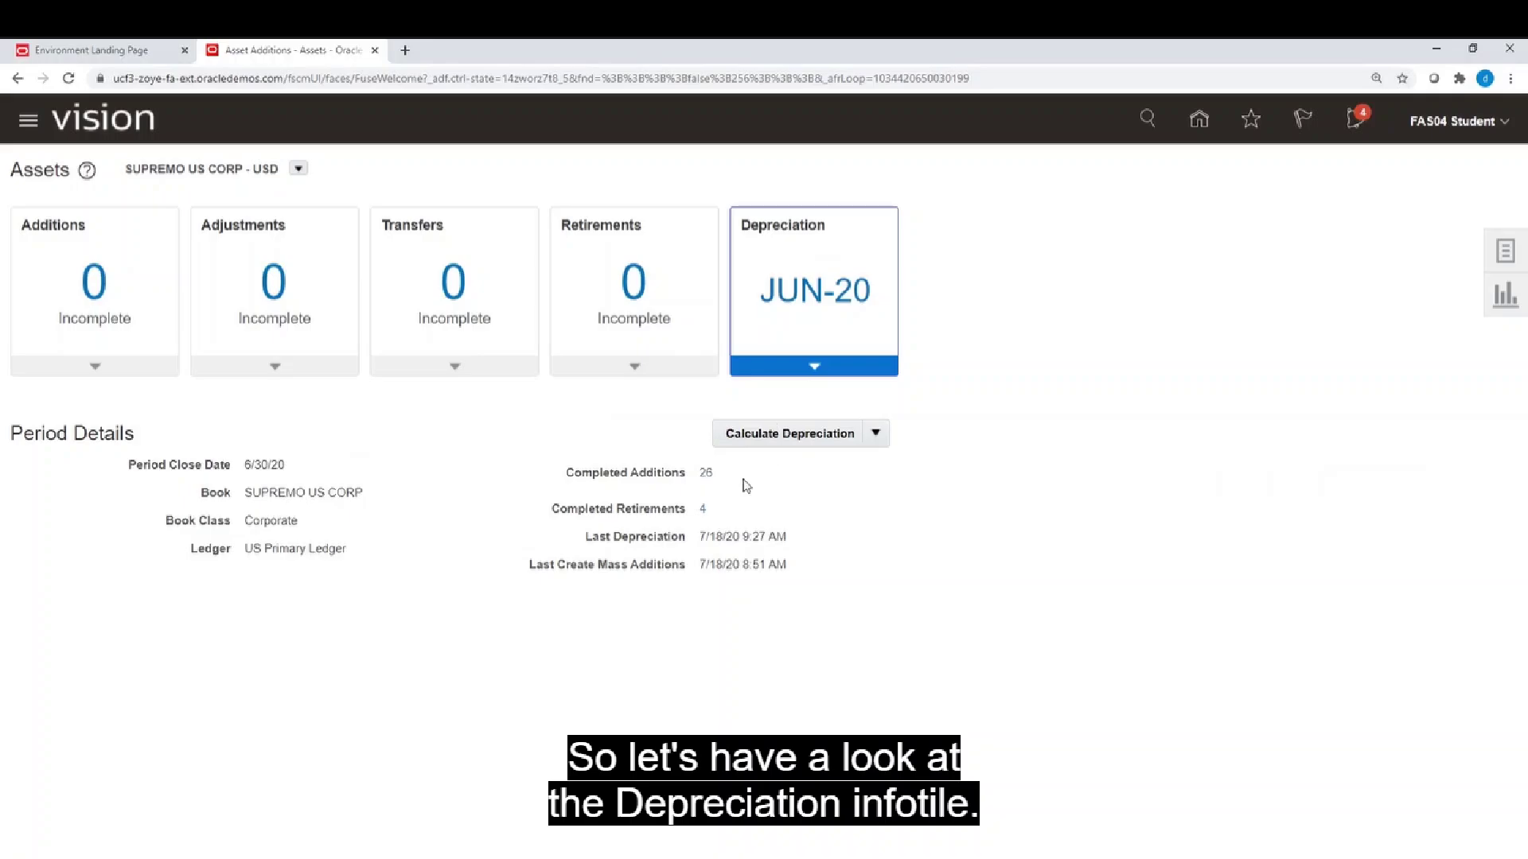
pyautogui.click(706, 473)
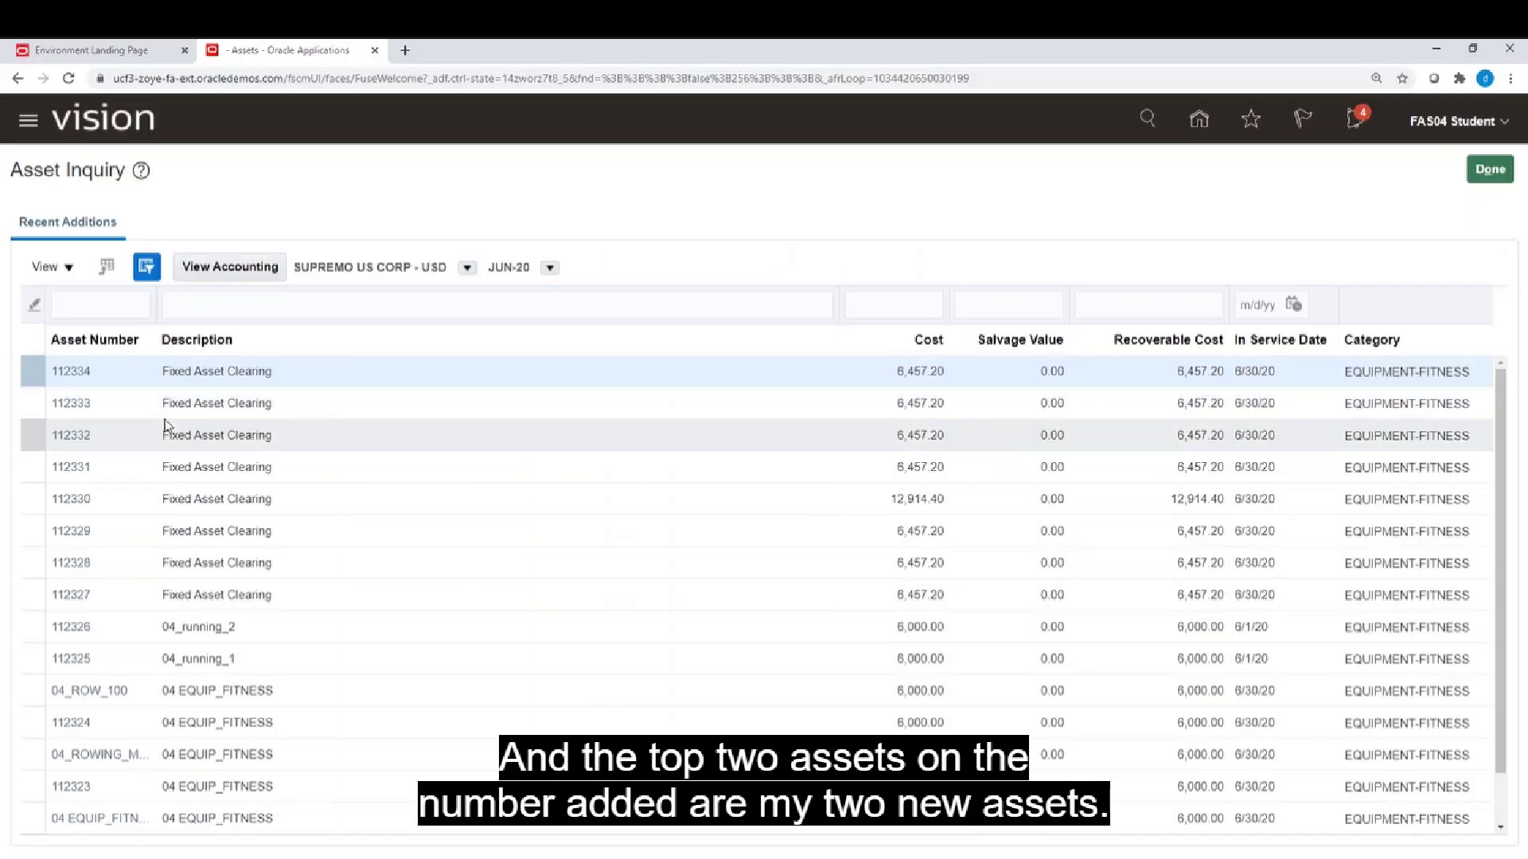
pyautogui.click(77, 372)
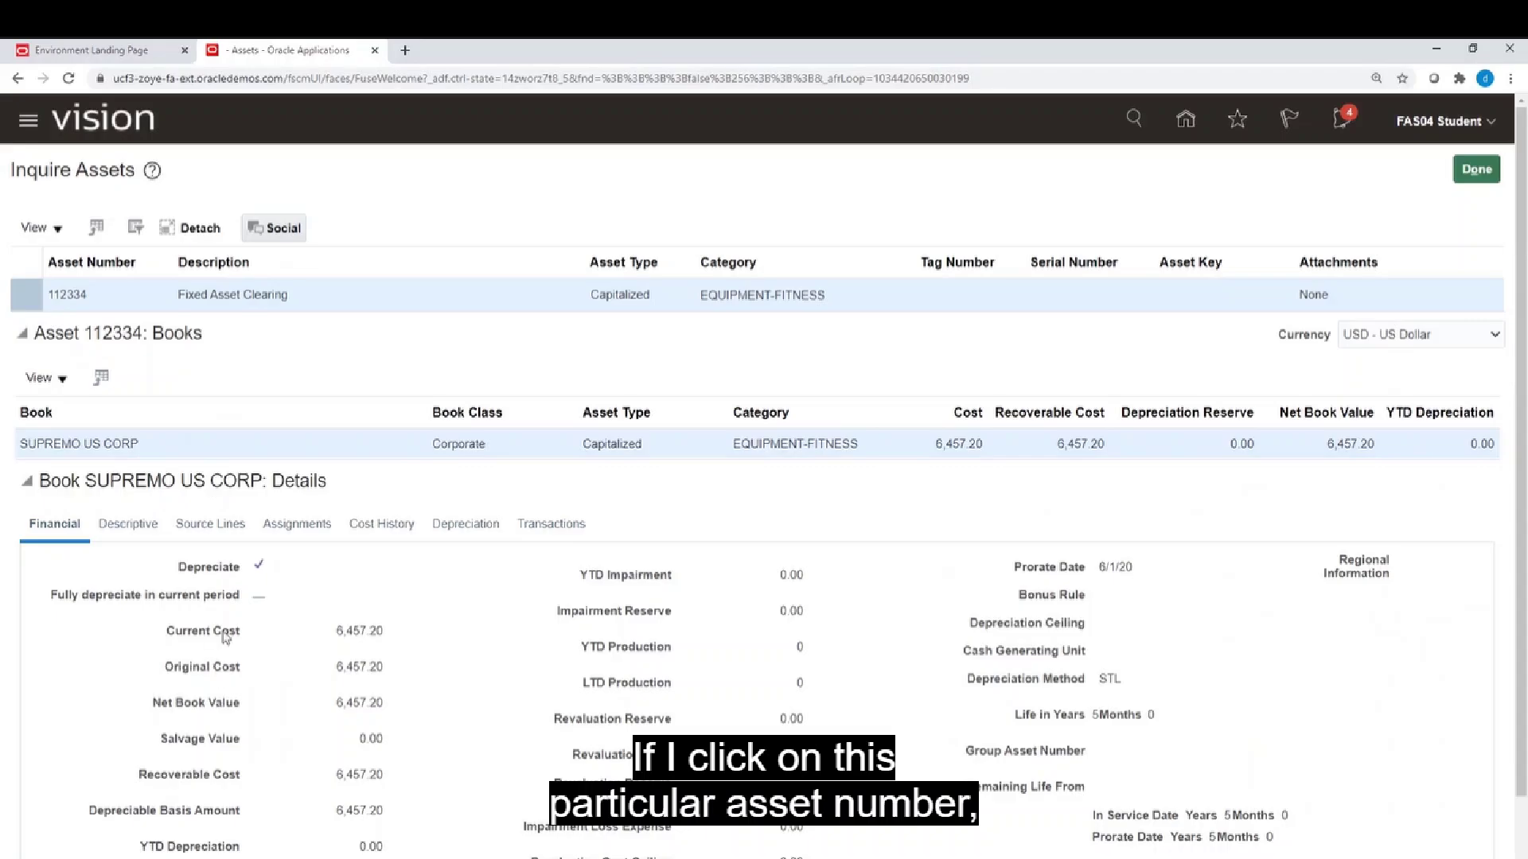
# Step: Review the asset's invoice source lines, its transactions and its depreciation records
pyautogui.click(224, 527)
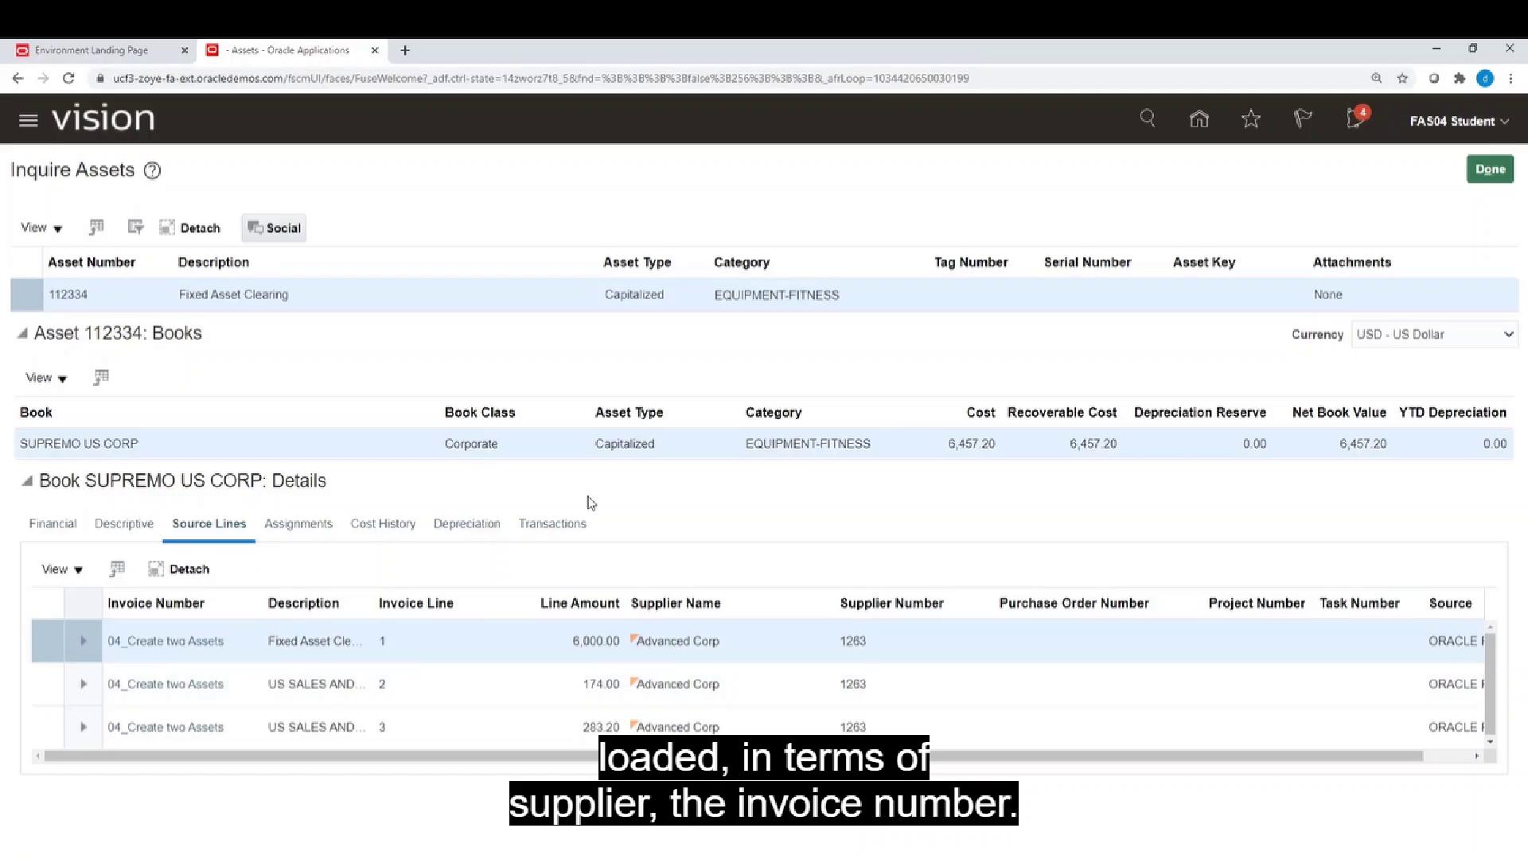
pyautogui.click(561, 524)
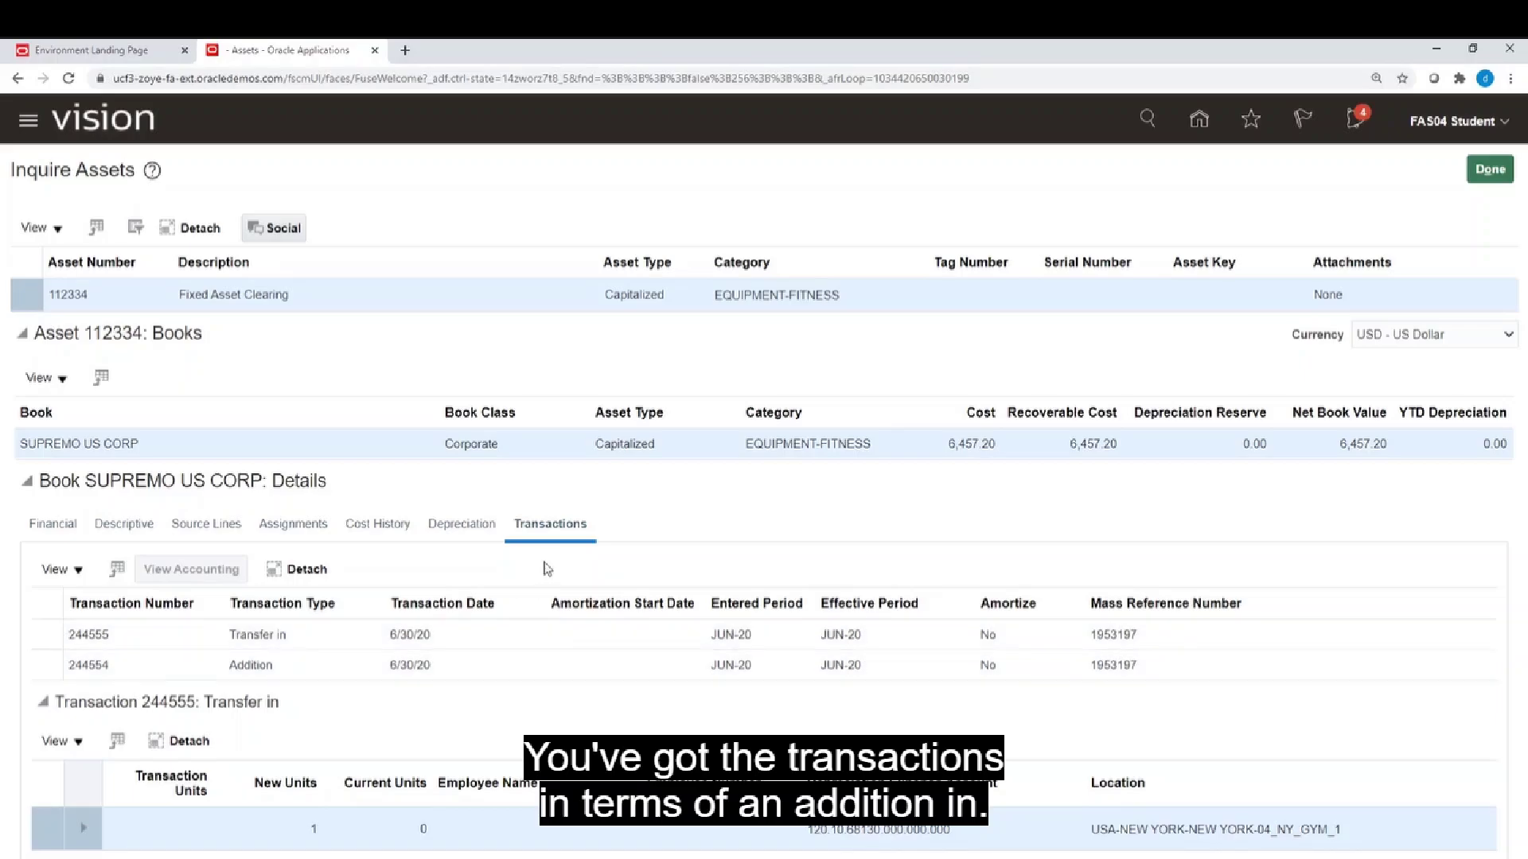
pyautogui.click(467, 528)
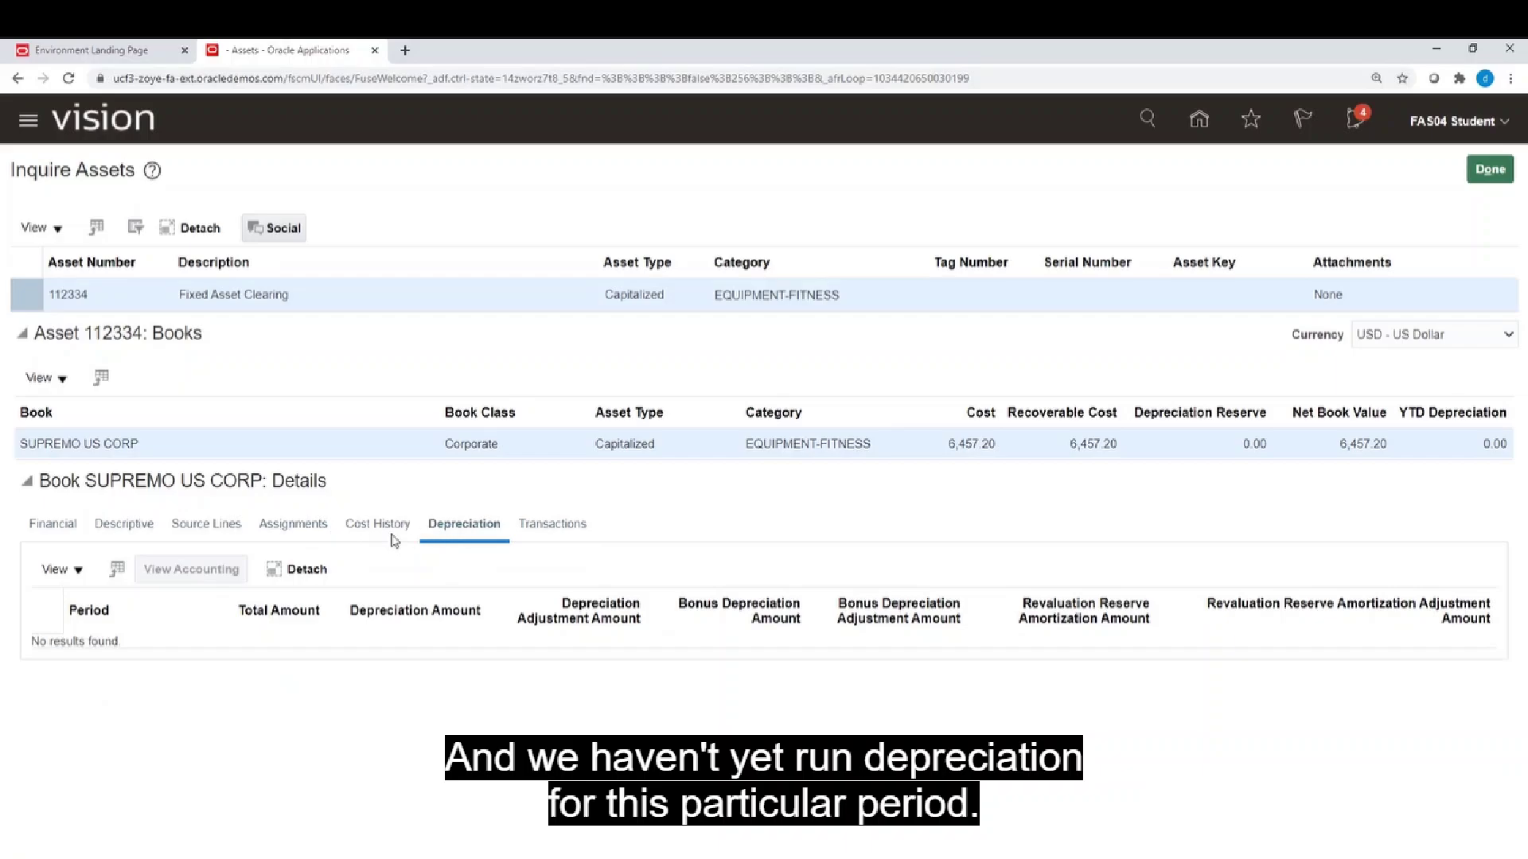
# Step: View the accounting of the asset's Addition transaction with the Cost line's account segments, and return to the Assets work area
pyautogui.click(563, 527)
pyautogui.click(329, 672)
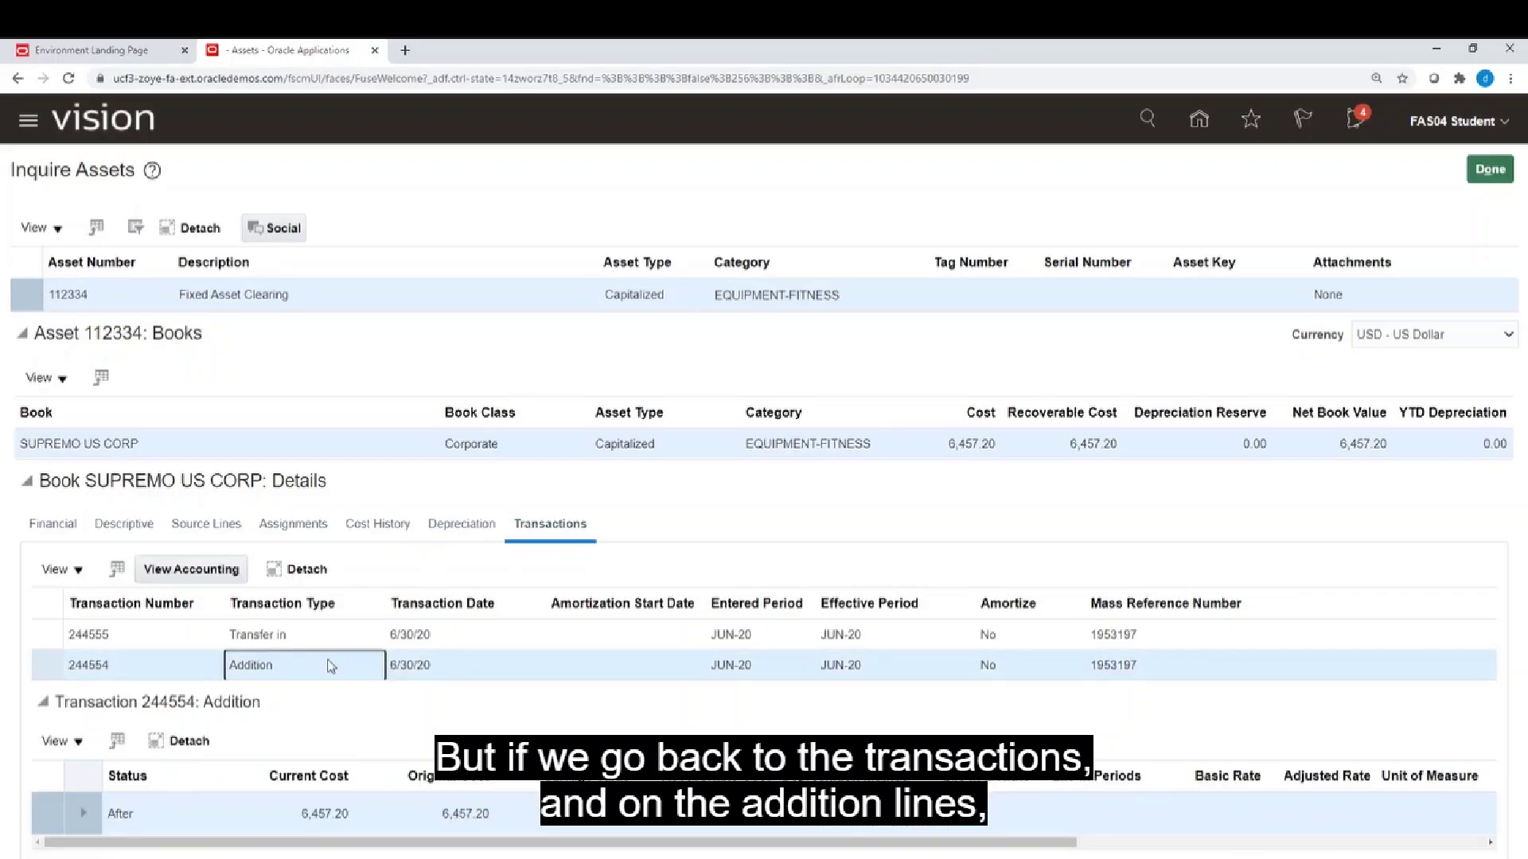
pyautogui.click(204, 570)
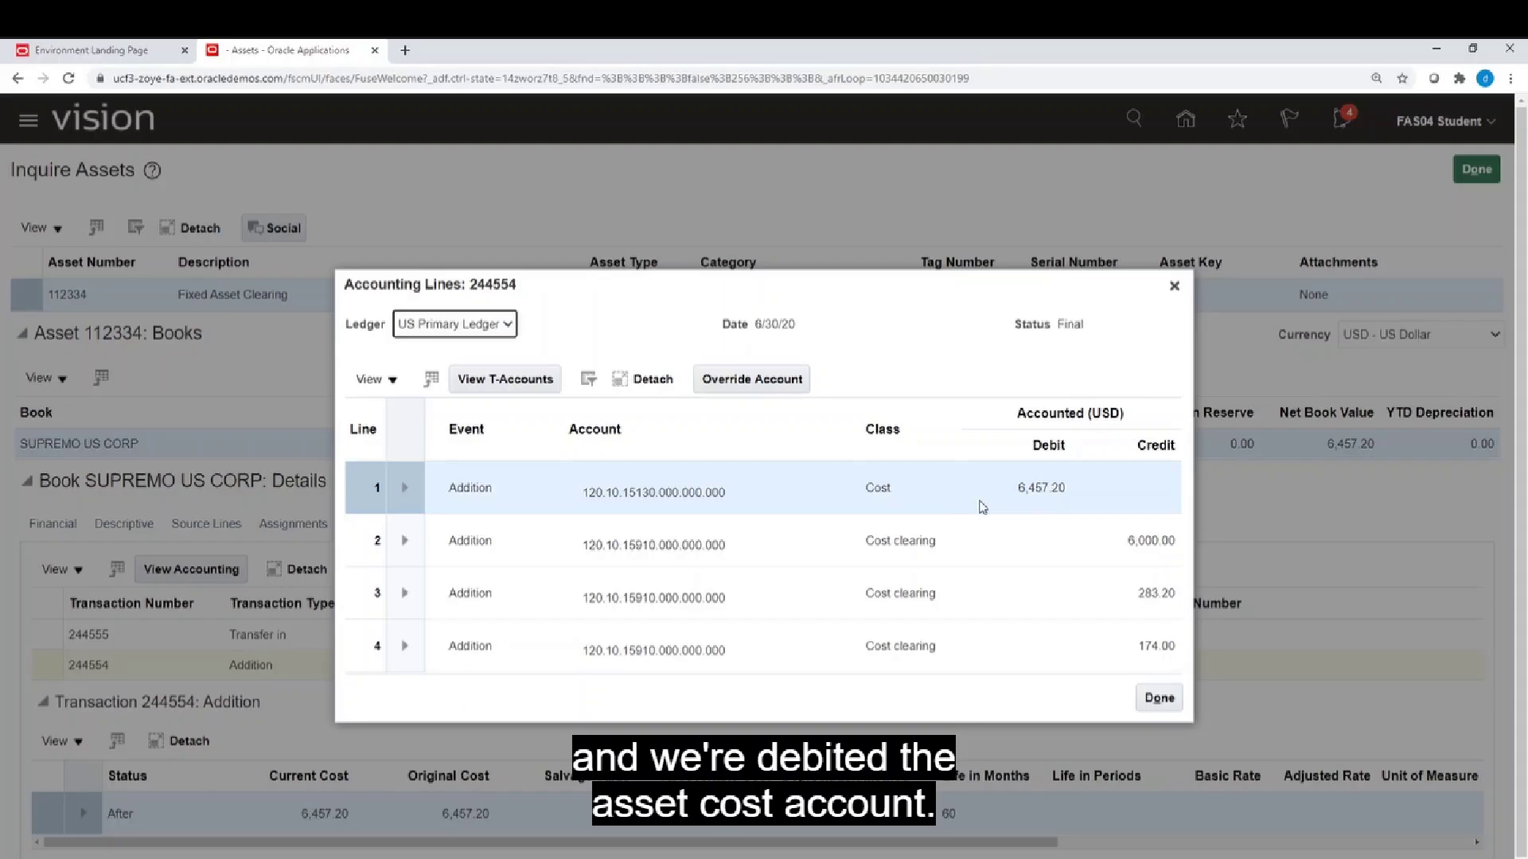
pyautogui.click(649, 494)
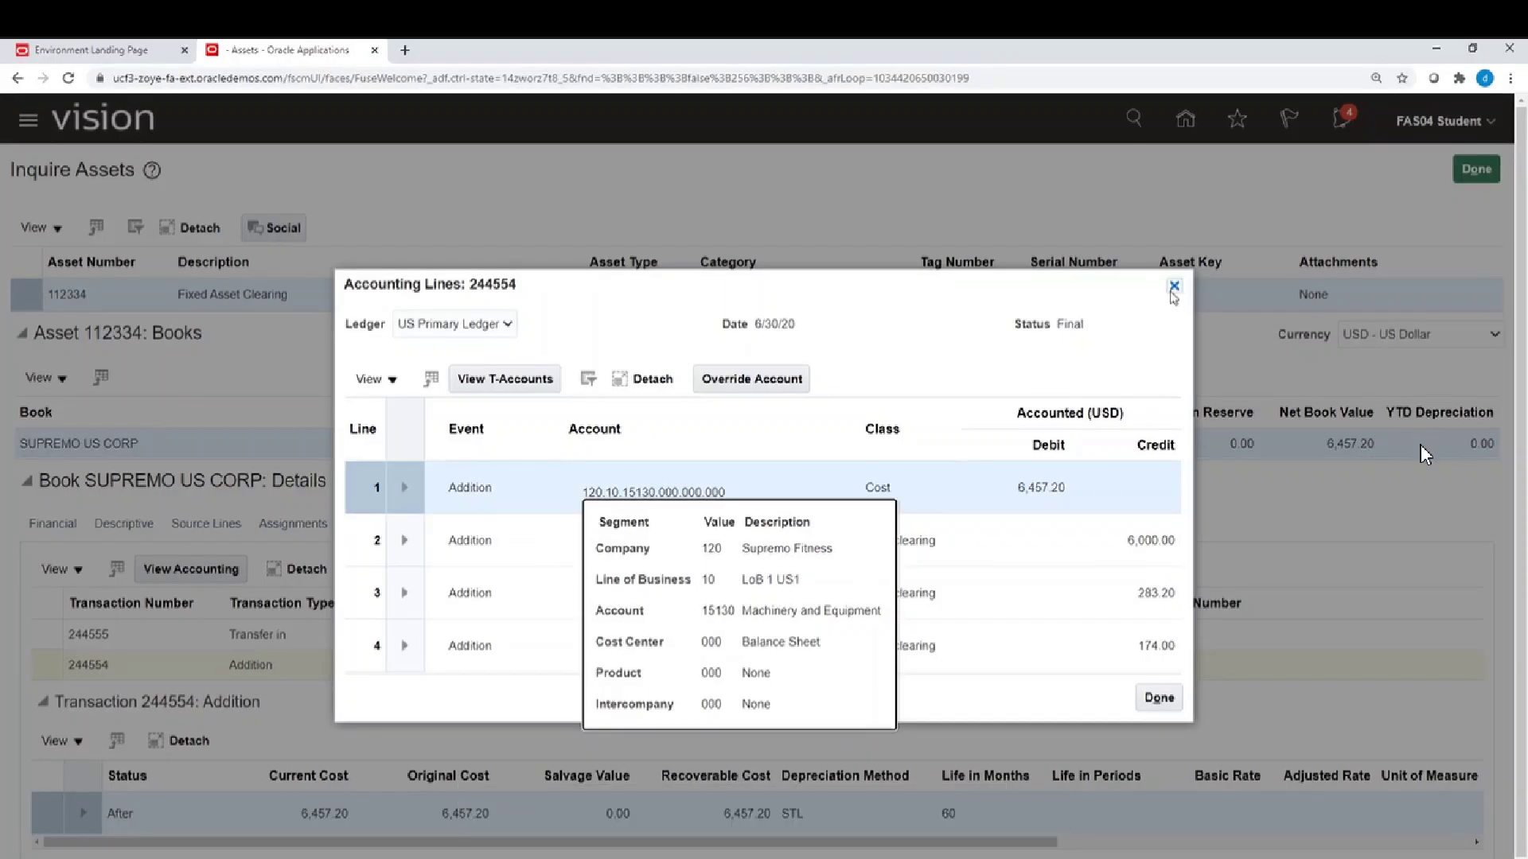
pyautogui.click(1173, 286)
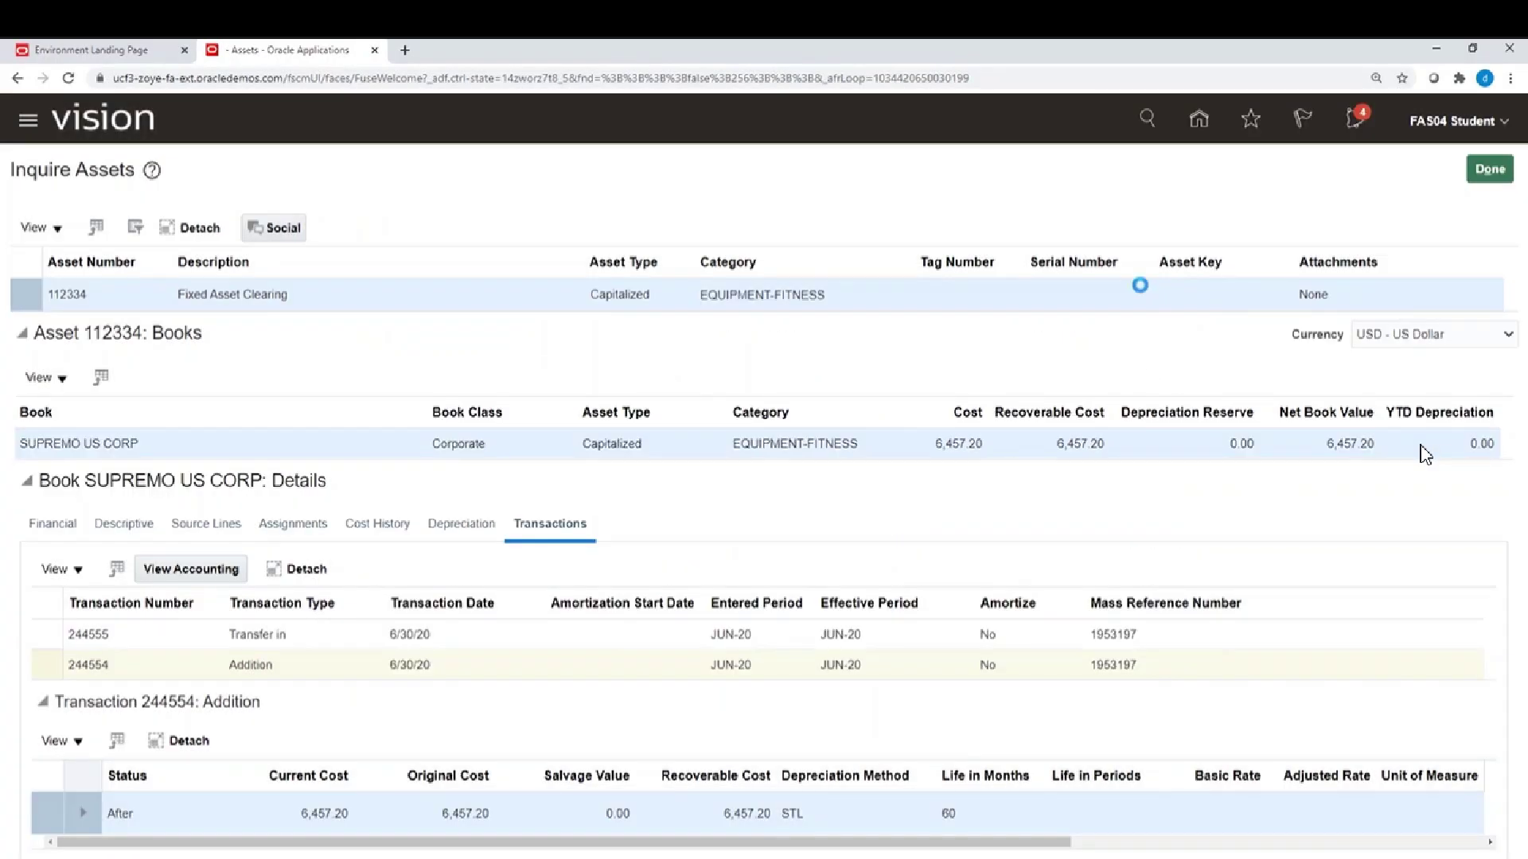
pyautogui.click(1490, 172)
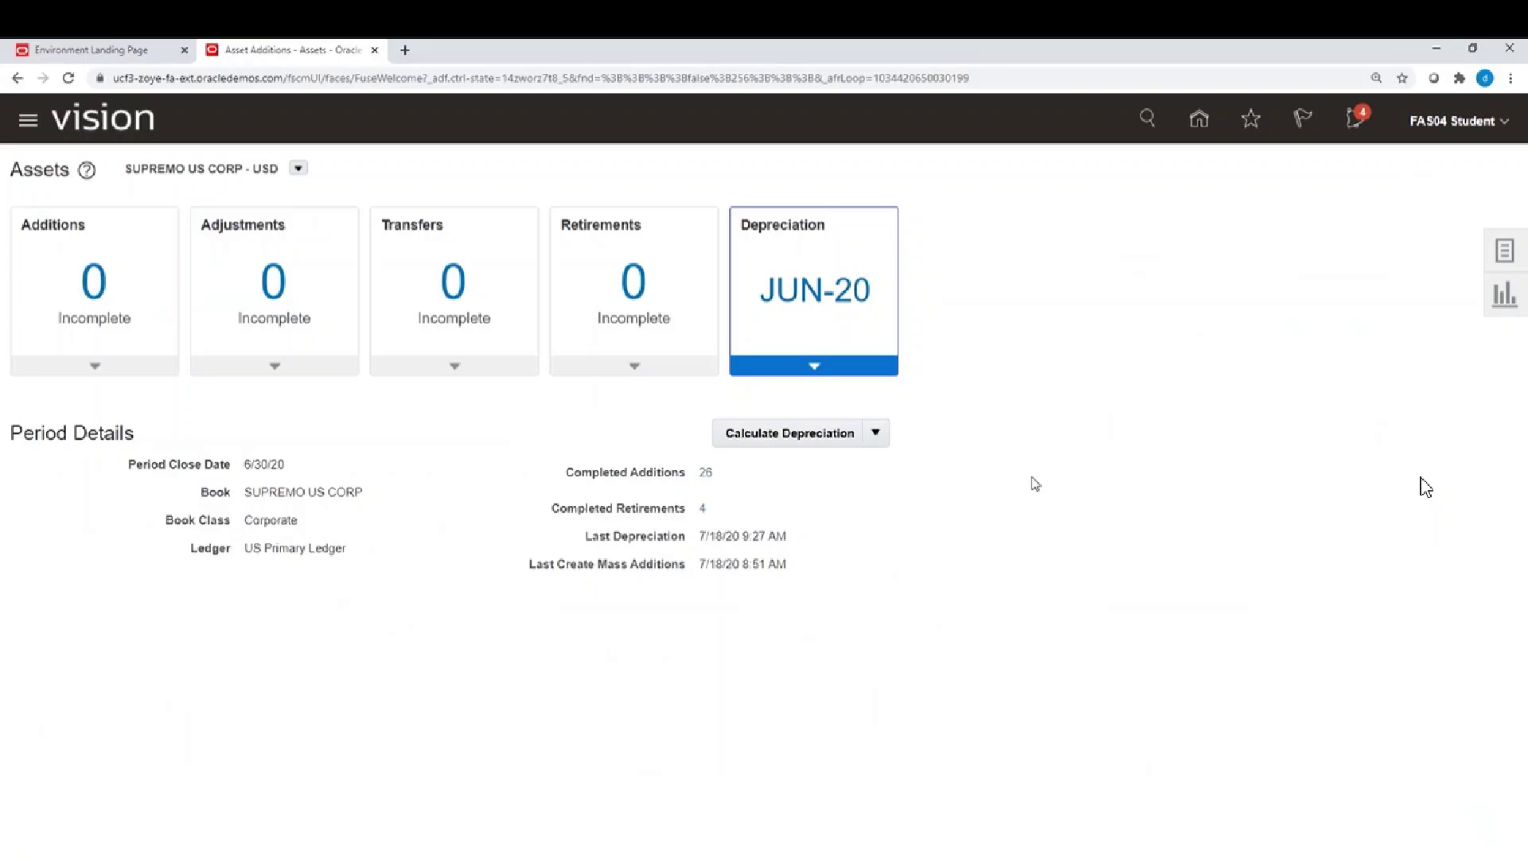